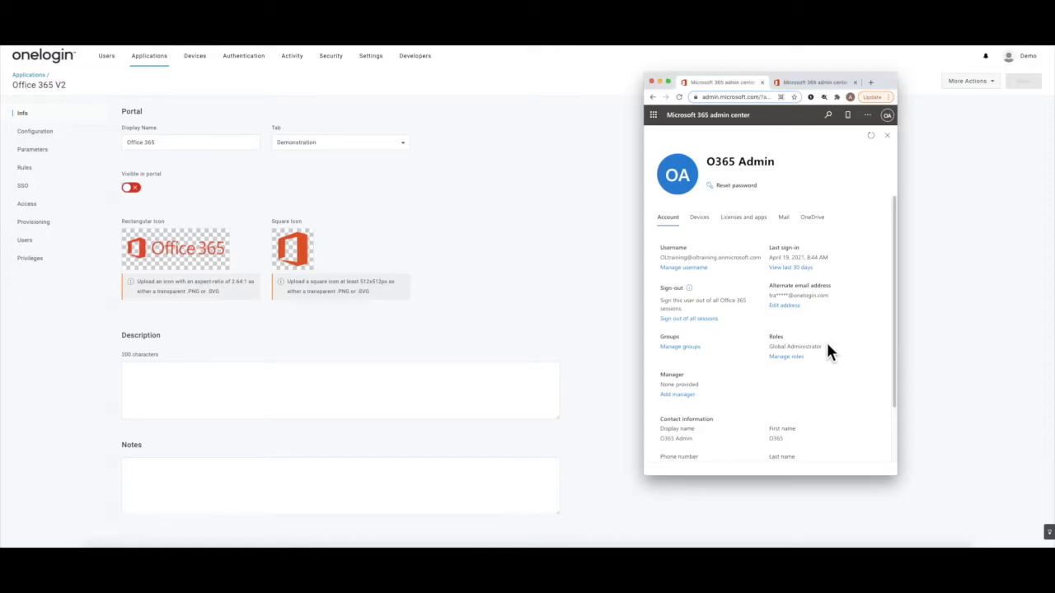
- Copy the domain name onelogintrainme.com from the domain page in the Microsoft 365 admin center
left_click_drag(825, 345, 769, 350)
left_click_drag(762, 257, 660, 258)
left_click(811, 82)
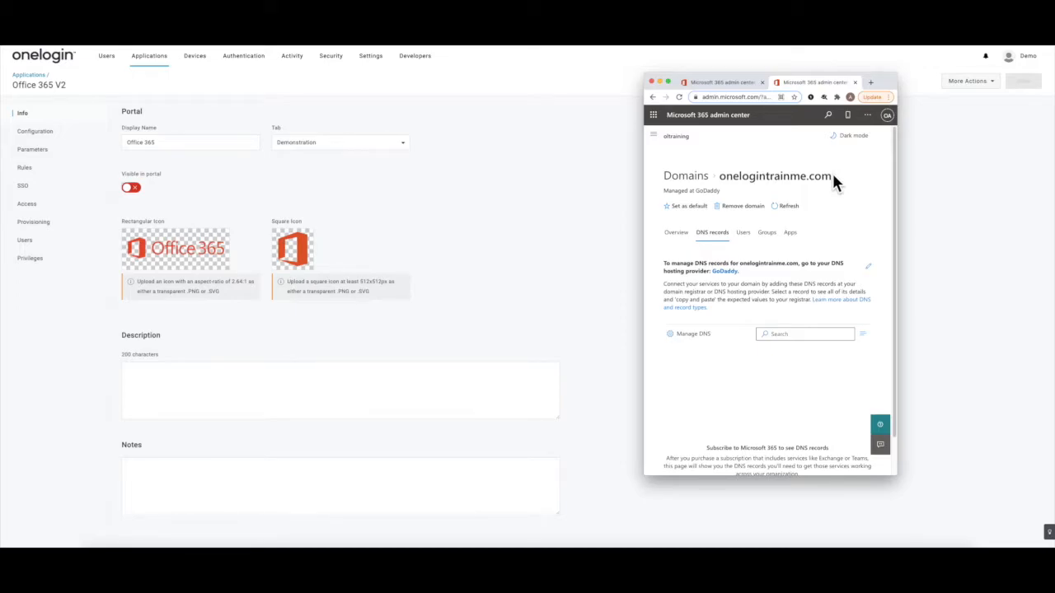
left_click_drag(746, 181, 726, 175)
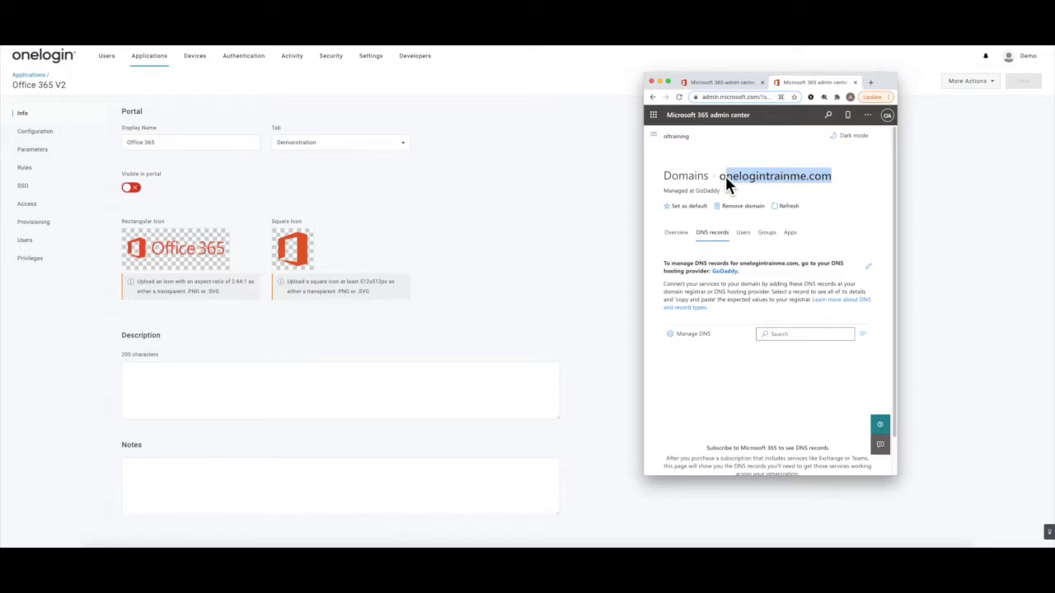
left_click(721, 175)
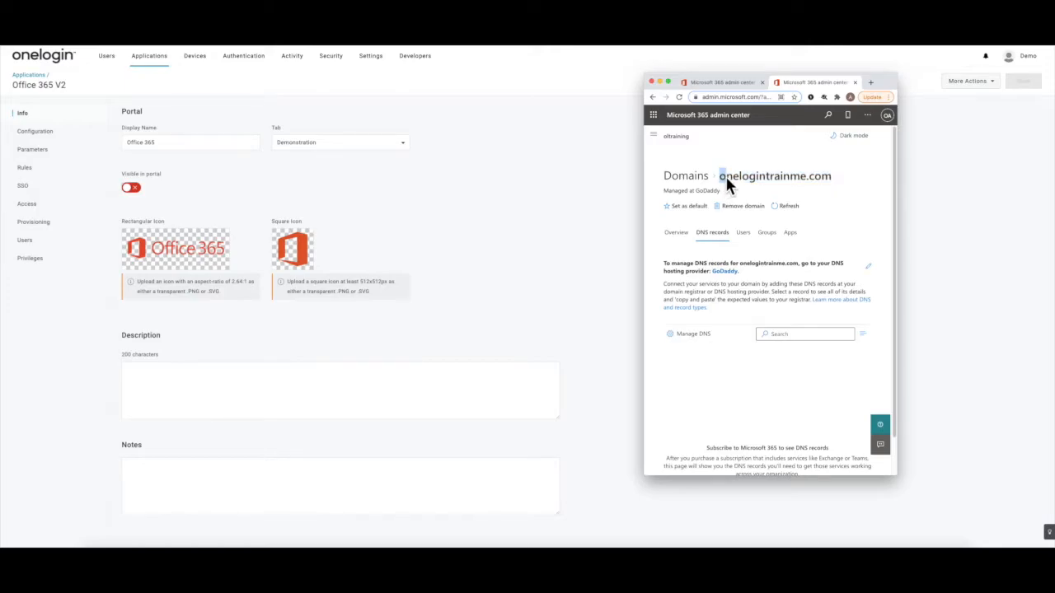
right_click(816, 176)
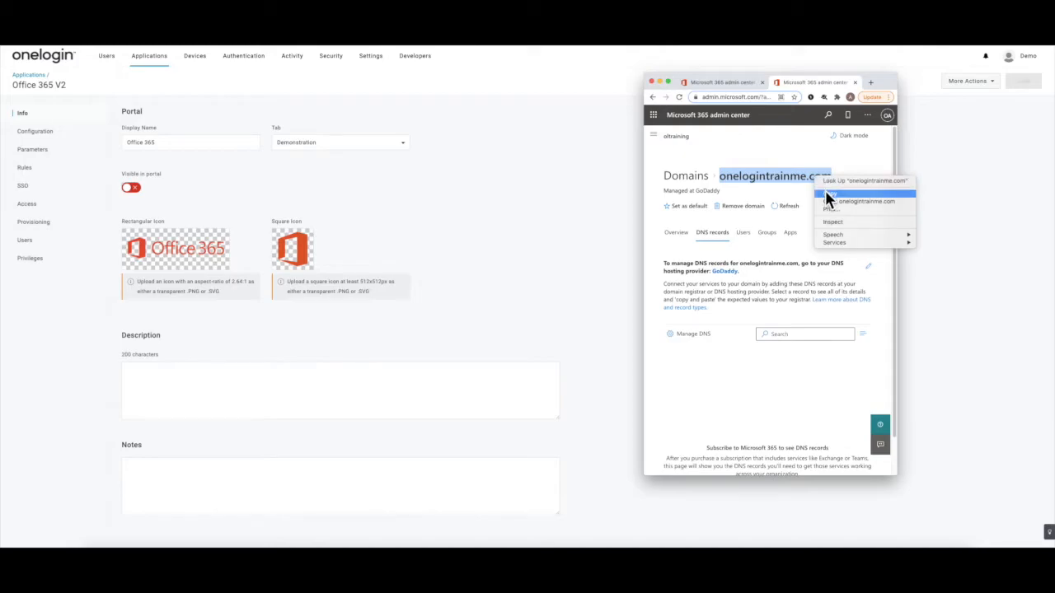
left_click(828, 194)
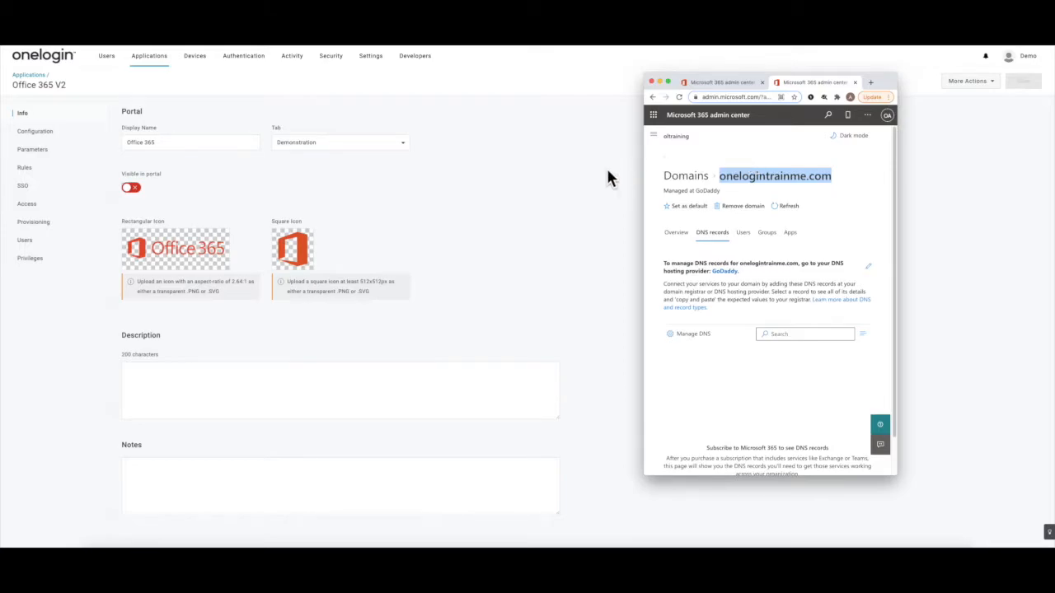
- In the OneLogin Office 365 V2 app configuration, set the API connection domain to onelogintrainme.com and verify it
left_click(48, 137)
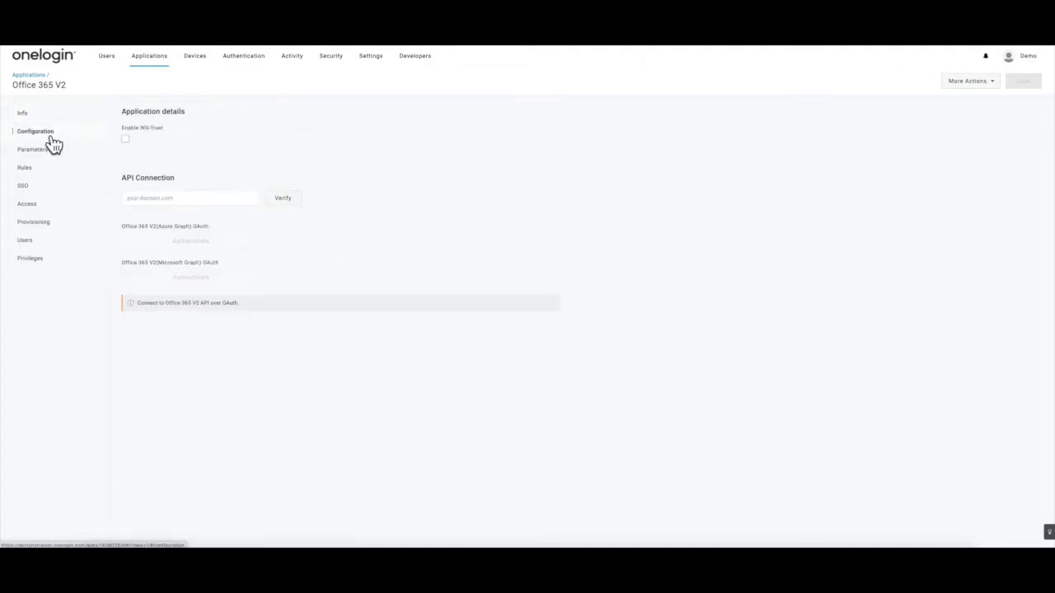
left_click(160, 196)
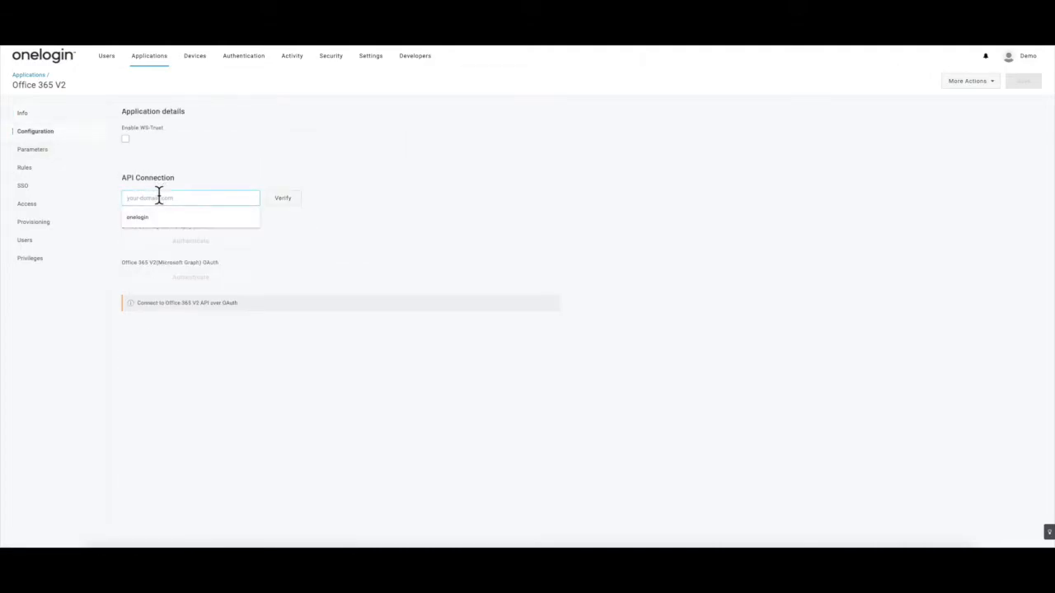
key("ctrl+v")
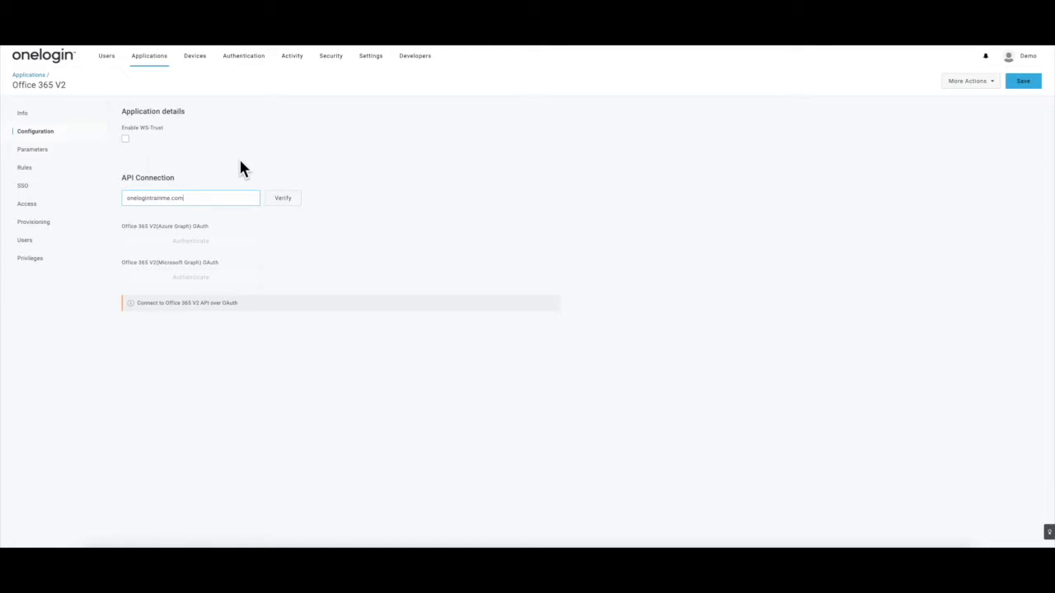
left_click(282, 202)
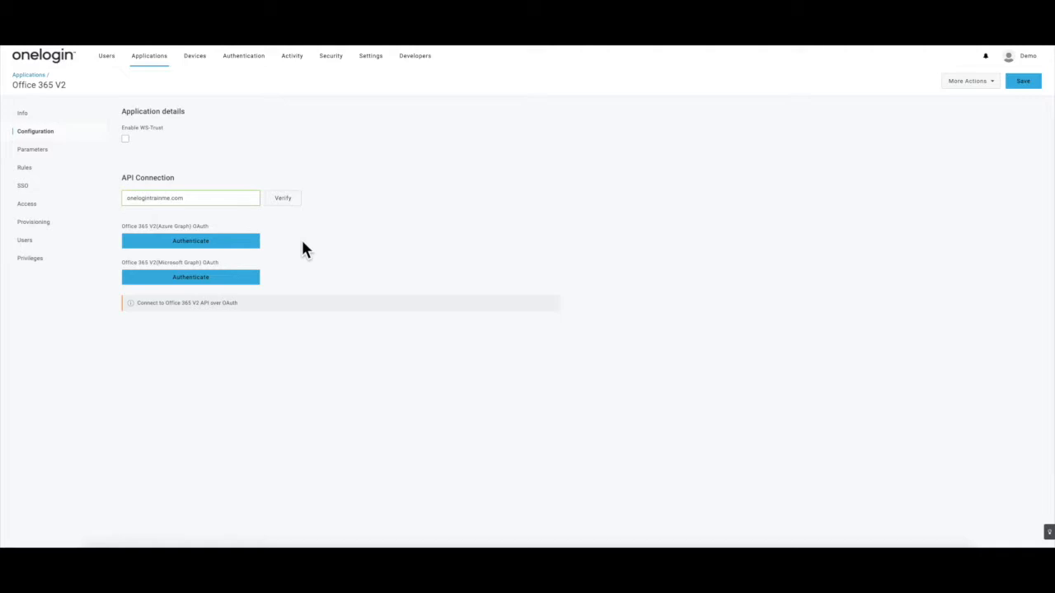
- Authenticate both the Azure Graph and Microsoft Graph OAuth connections, authorizing Office 365 V2 access for OneLogin
left_click(248, 246)
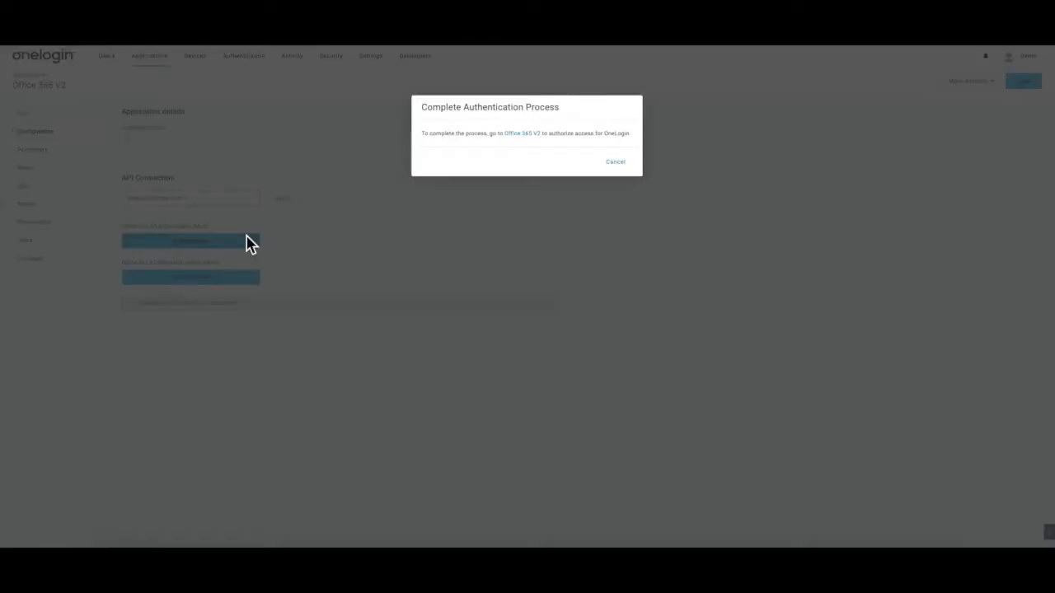
left_click(520, 134)
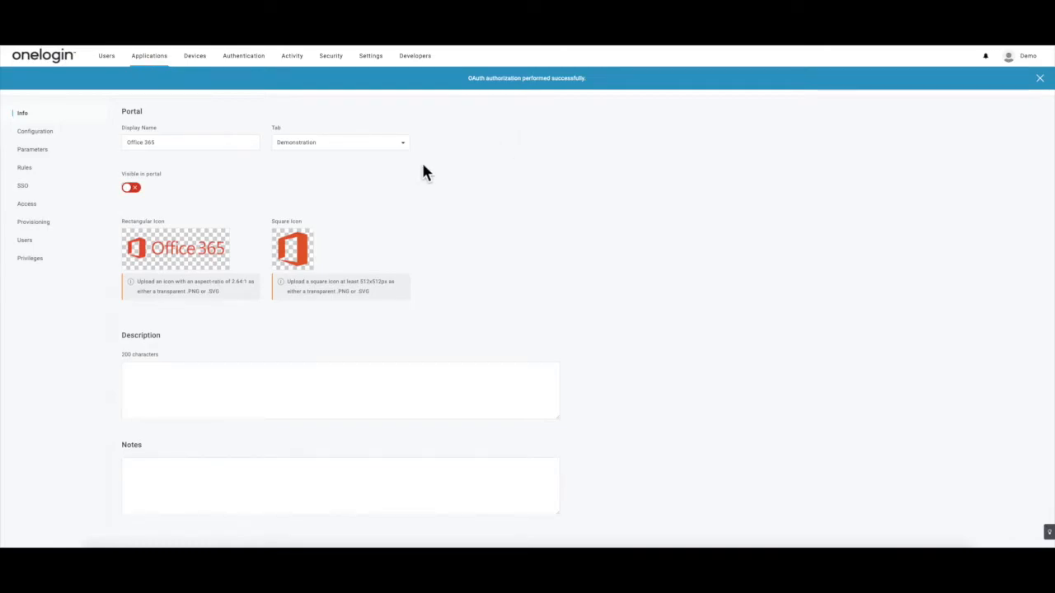
left_click(39, 139)
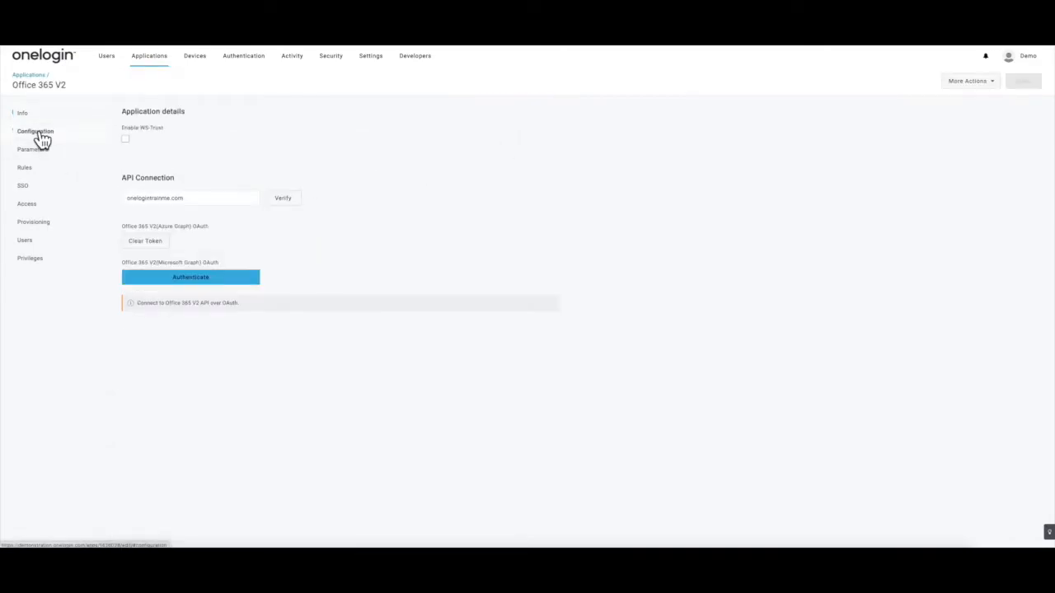
left_click(234, 287)
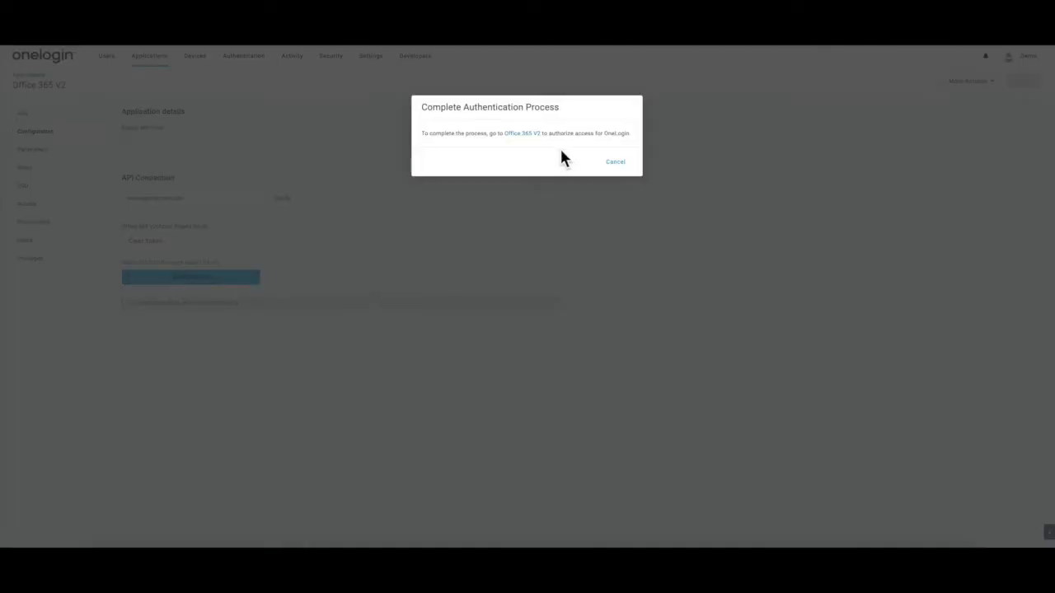
left_click(531, 134)
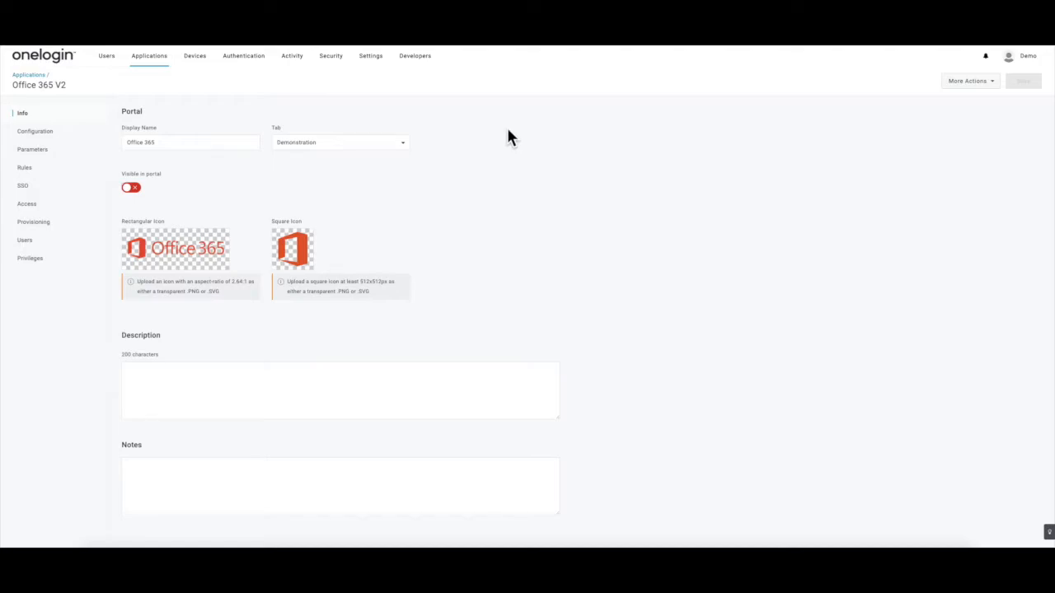
- Enable provisioning for the Office 365 V2 app and save the change
left_click(29, 223)
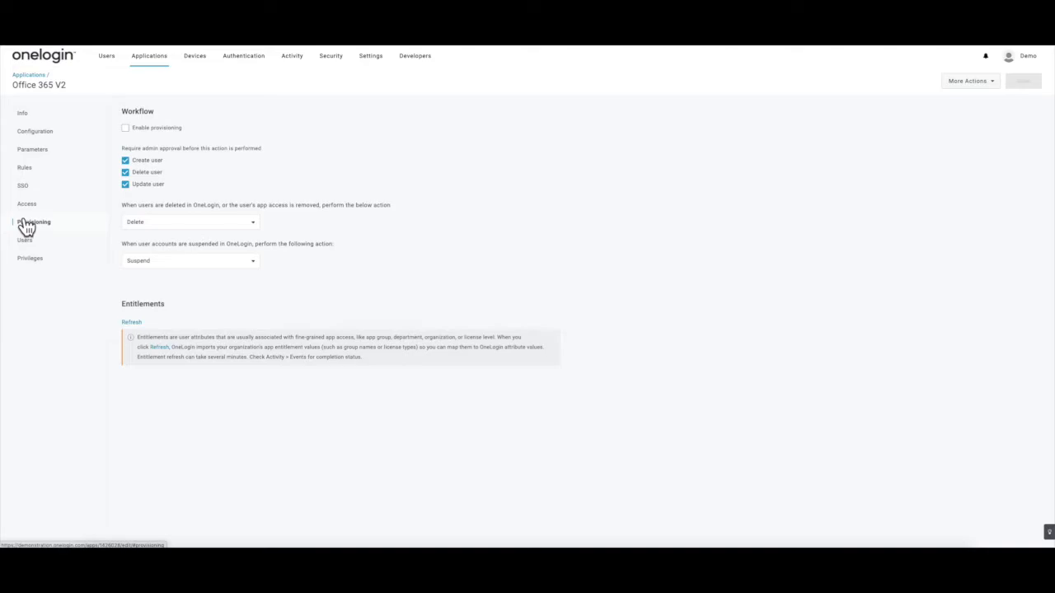
left_click(126, 129)
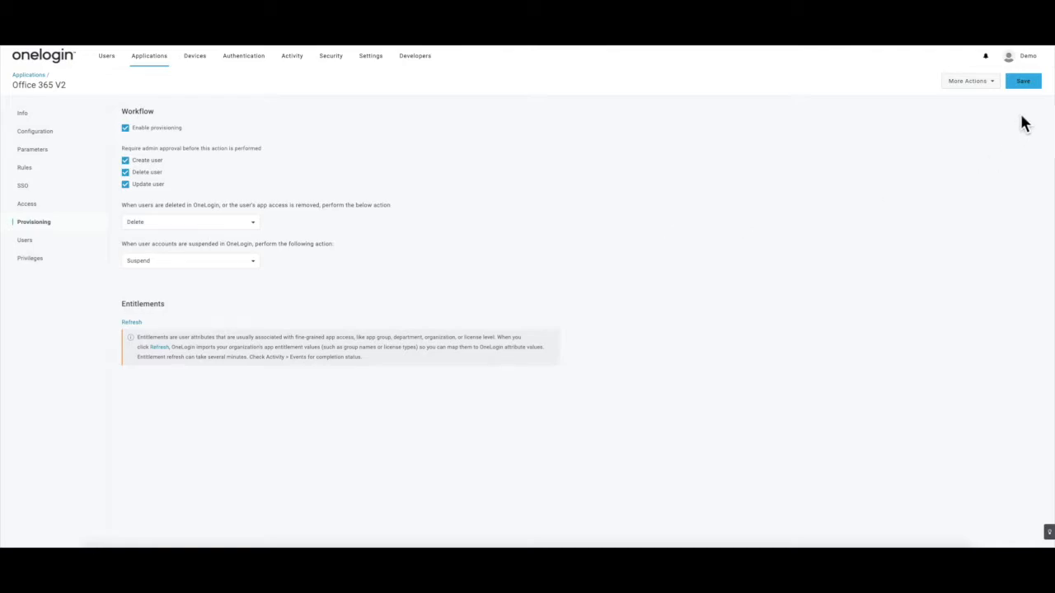
left_click(1023, 83)
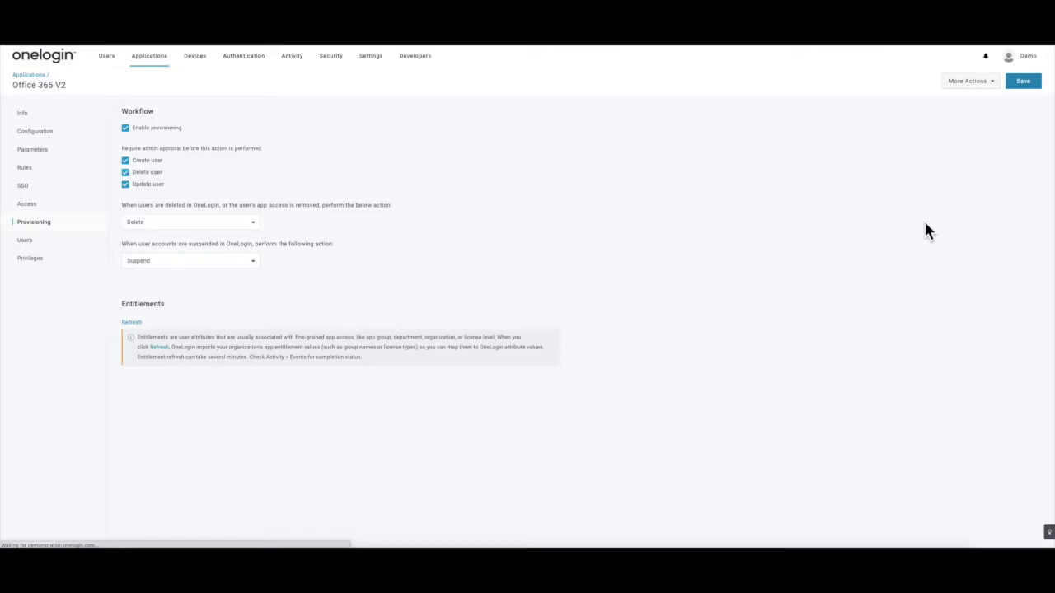
- Refresh the app's provisioning entitlements and check the activity events for the refresh status
left_click(43, 224)
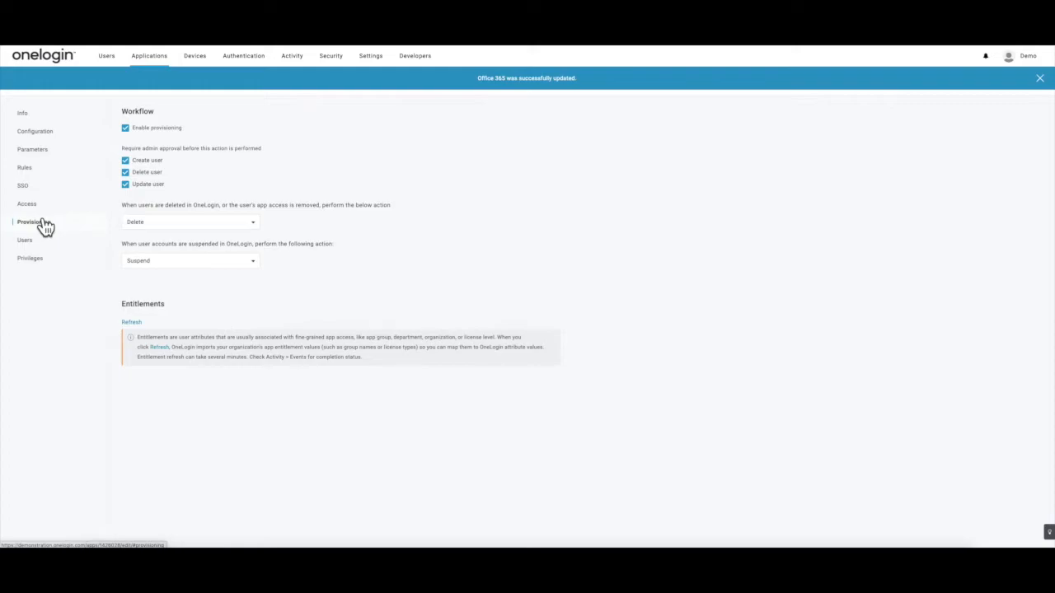
left_click(130, 324)
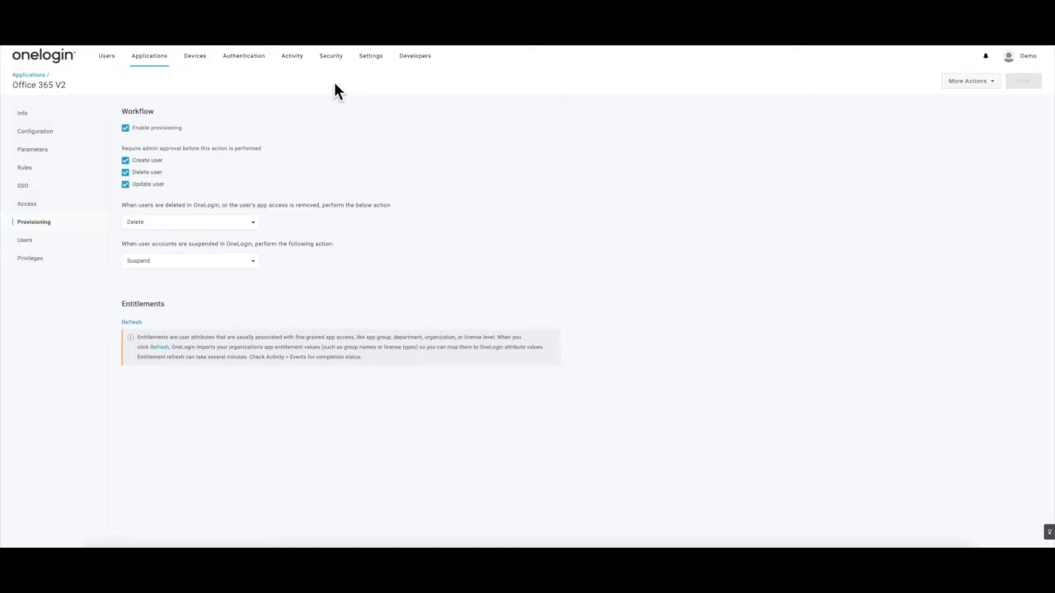
mouse_move(291, 66)
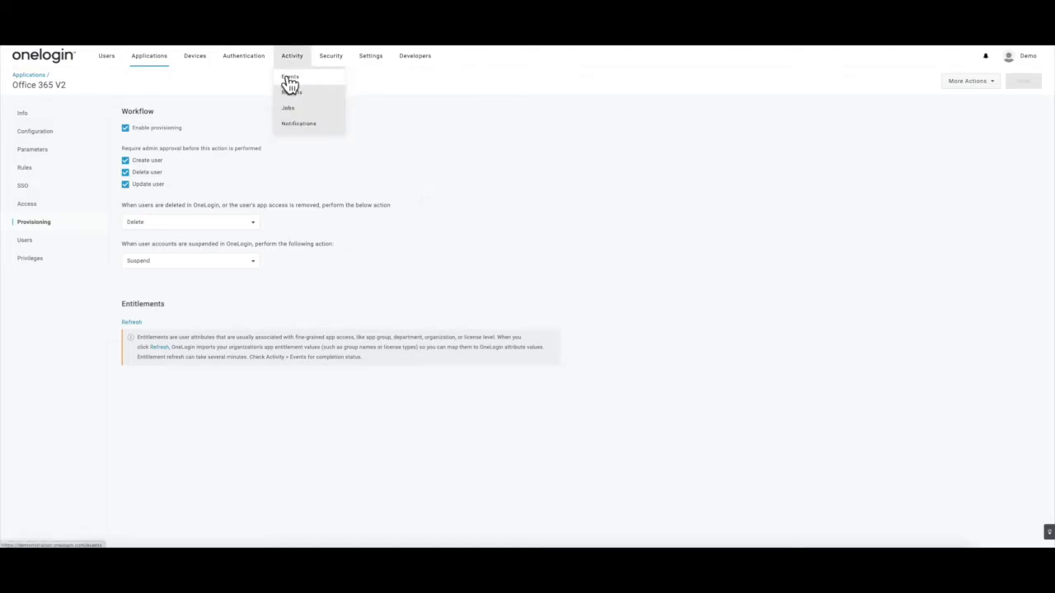
left_click(290, 79)
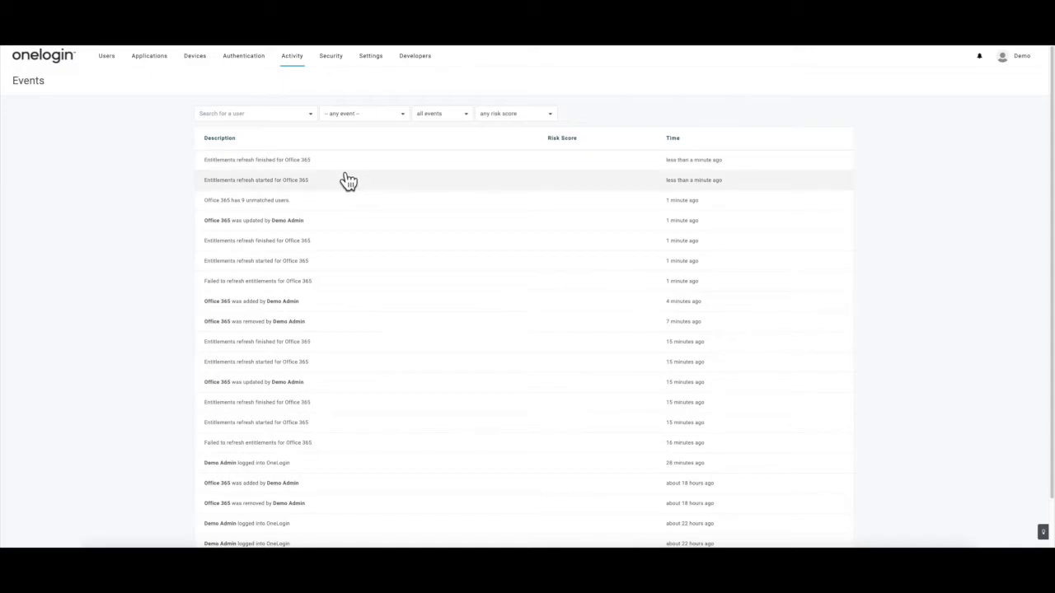
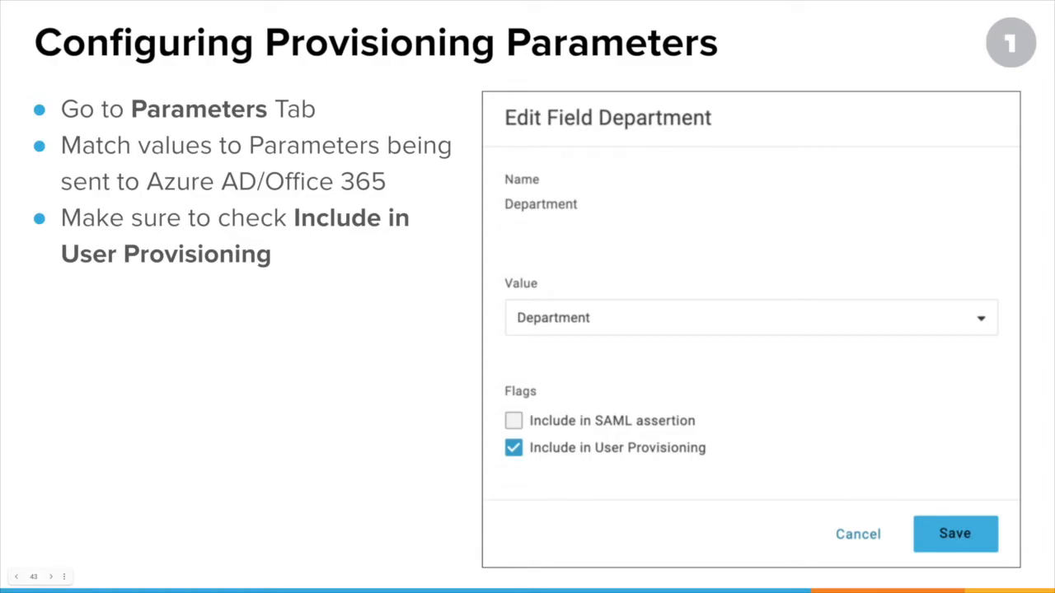
key("Right")
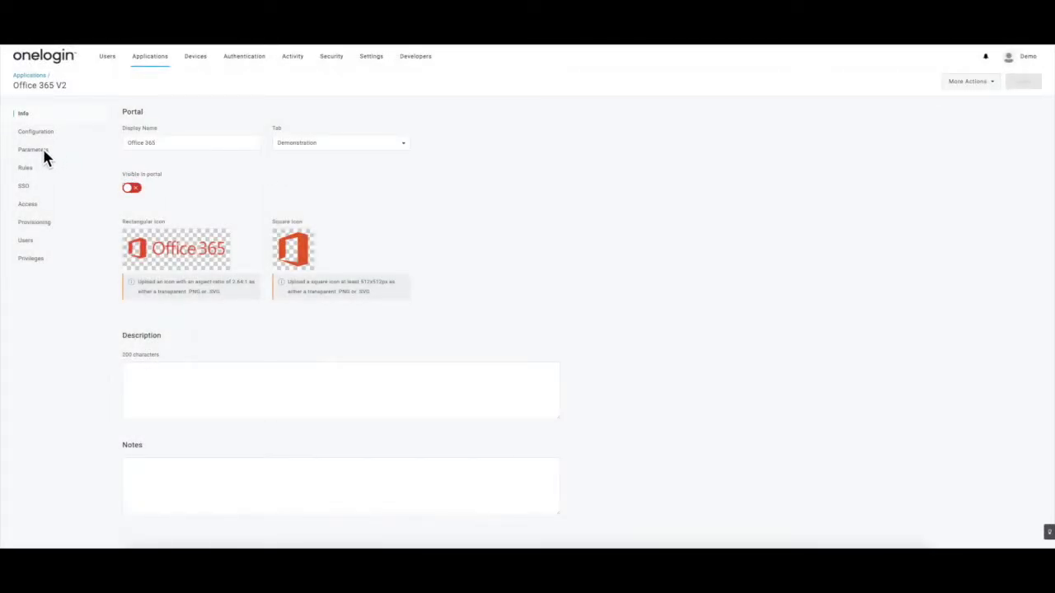
- Map the required User Principal Name parameter to the userPrincipalName value and save the field
left_click(41, 152)
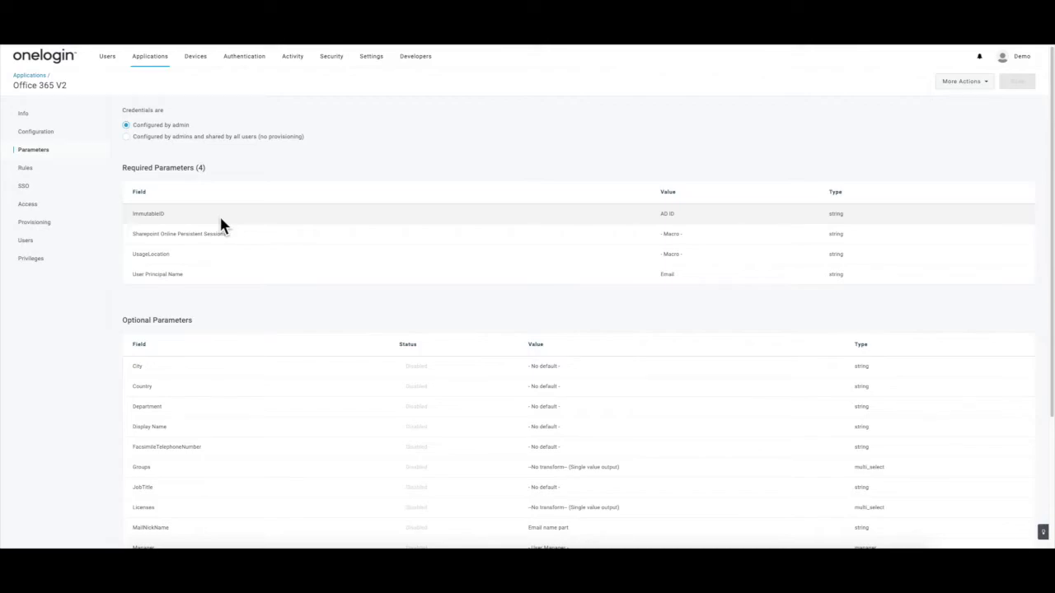
left_click(221, 277)
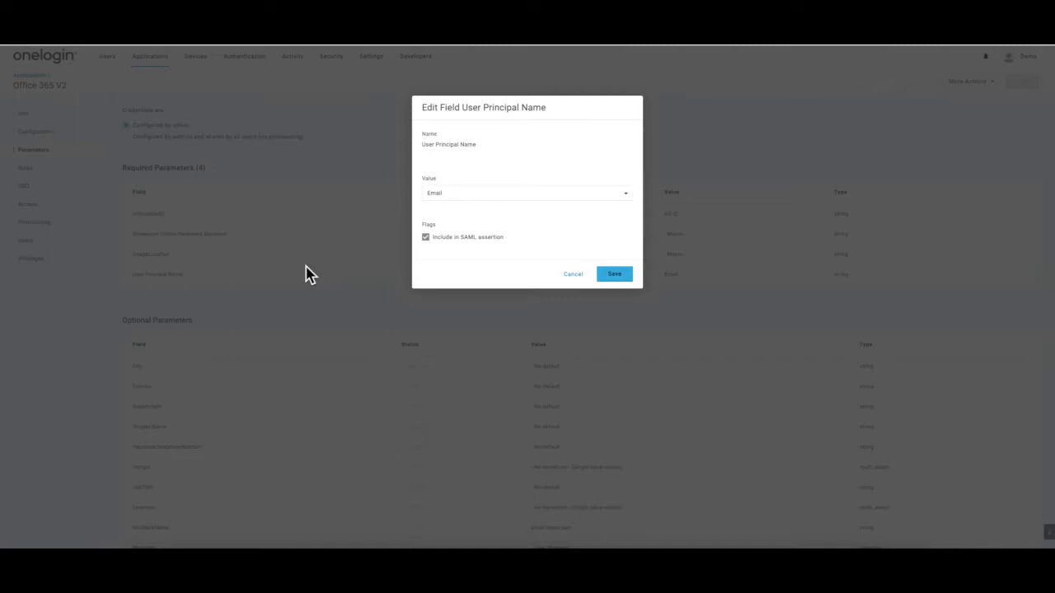
left_click(456, 199)
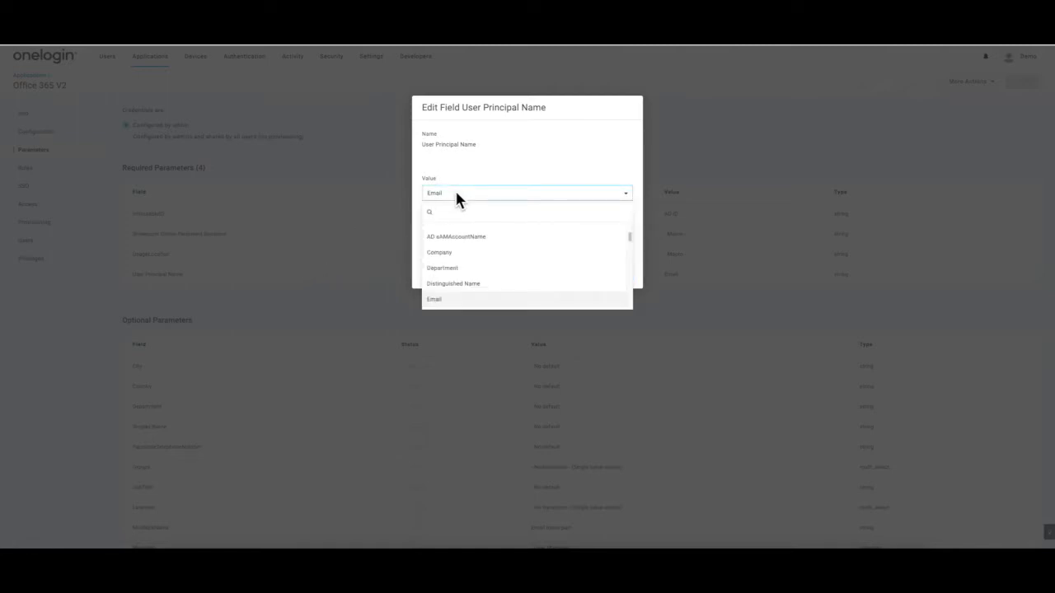
type("user")
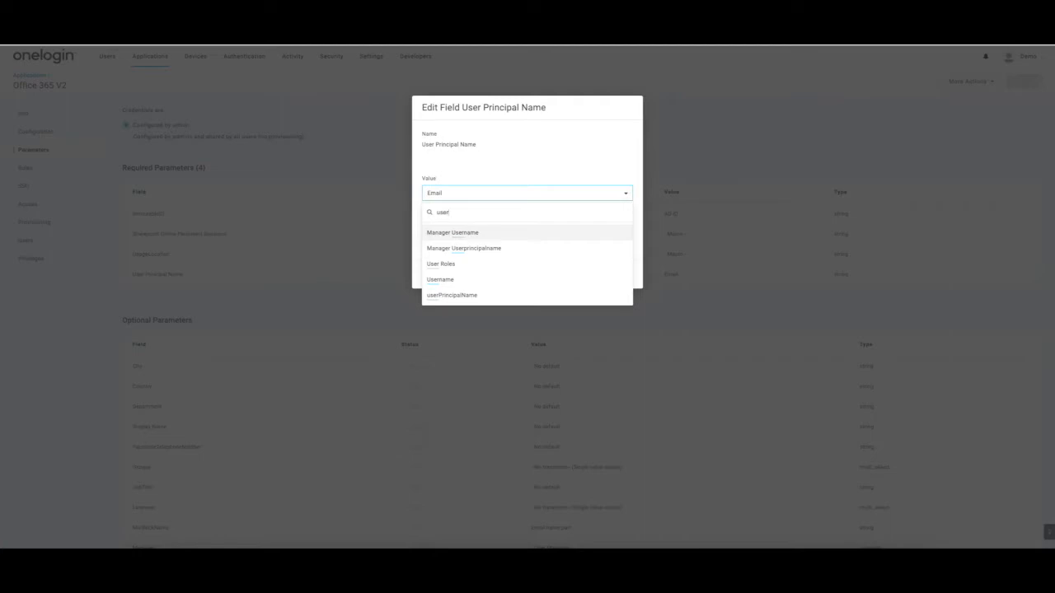
left_click(463, 297)
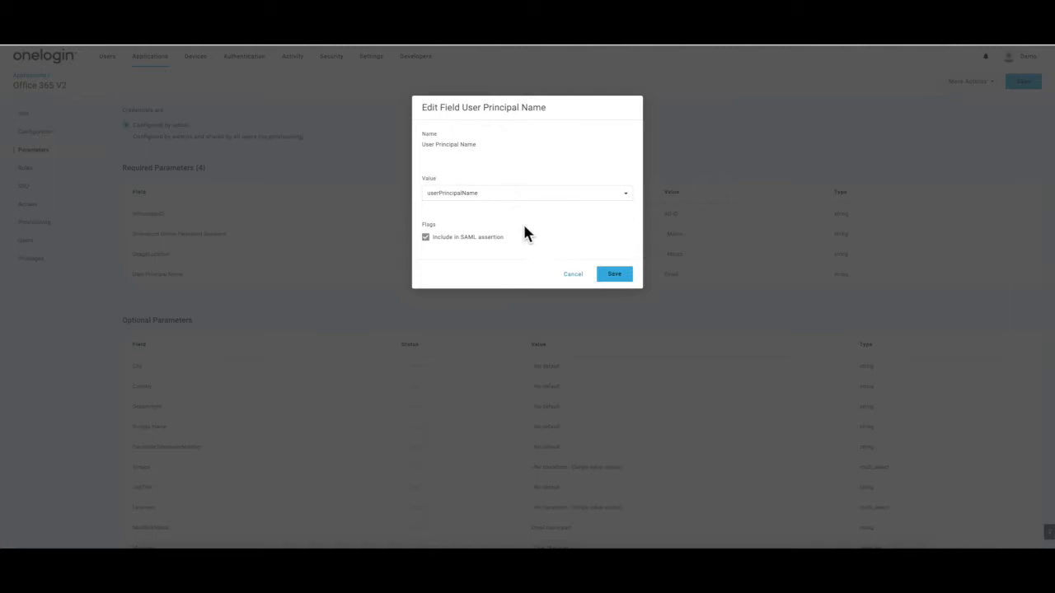
left_click(615, 275)
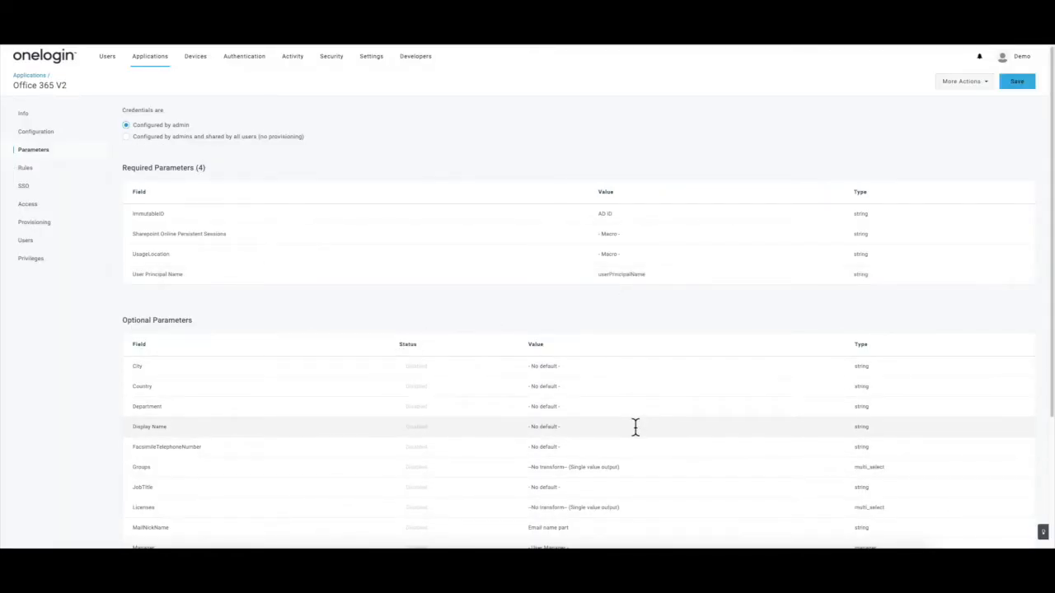
- Map the optional Department parameter to the Department value, include it in user provisioning and save the field
scroll(634, 426, "down", 1)
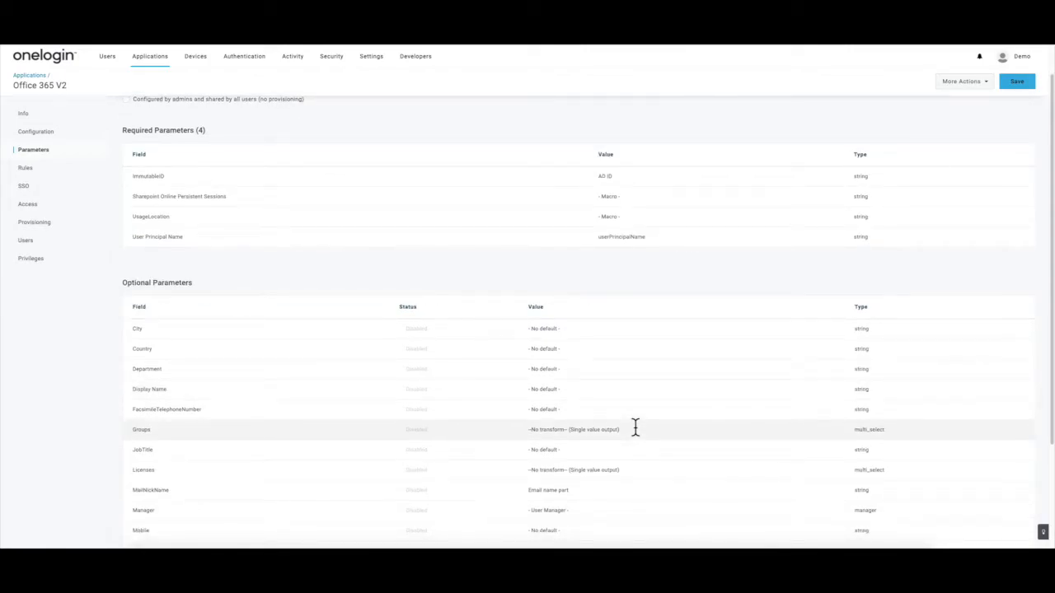
scroll(635, 426, "down", 1)
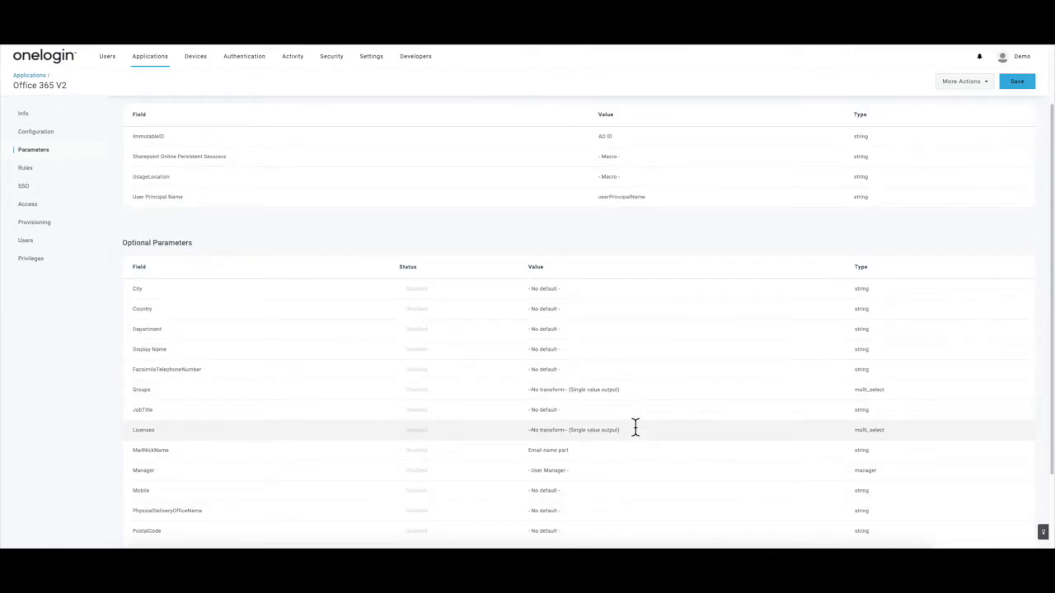
left_click(369, 330)
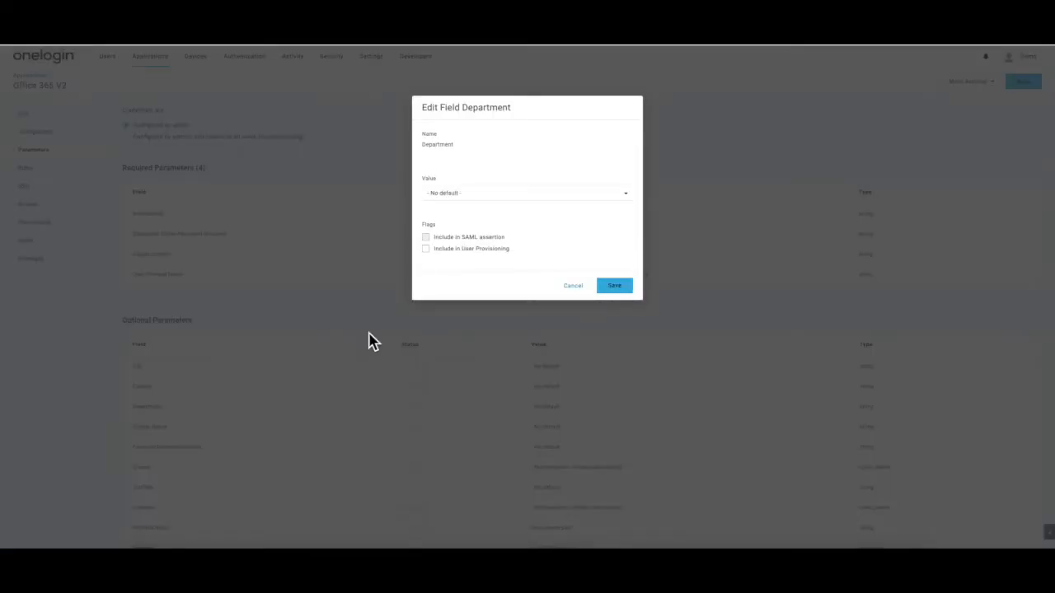
left_click(479, 193)
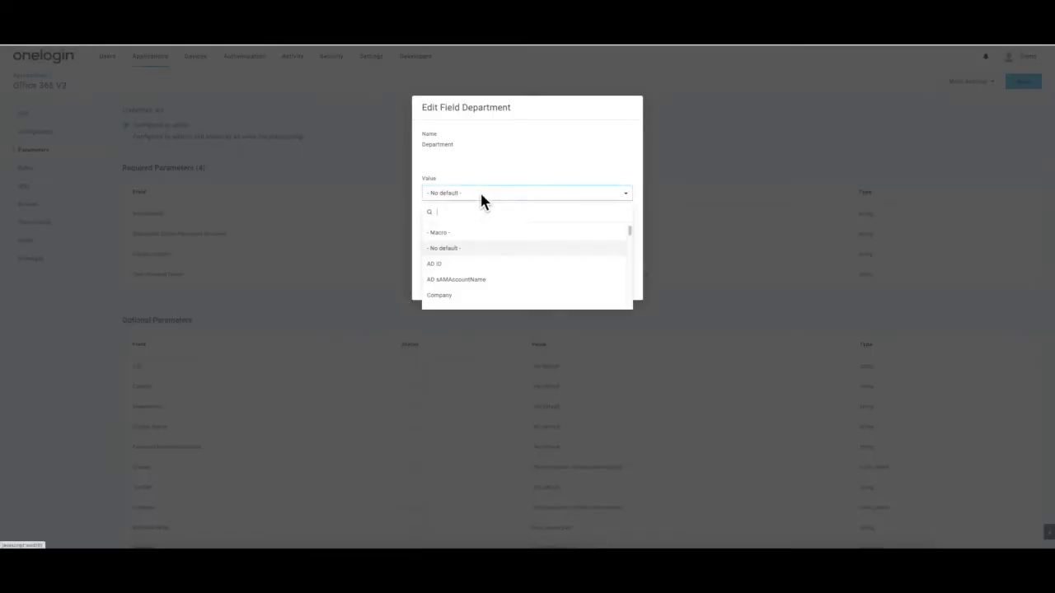
type("de")
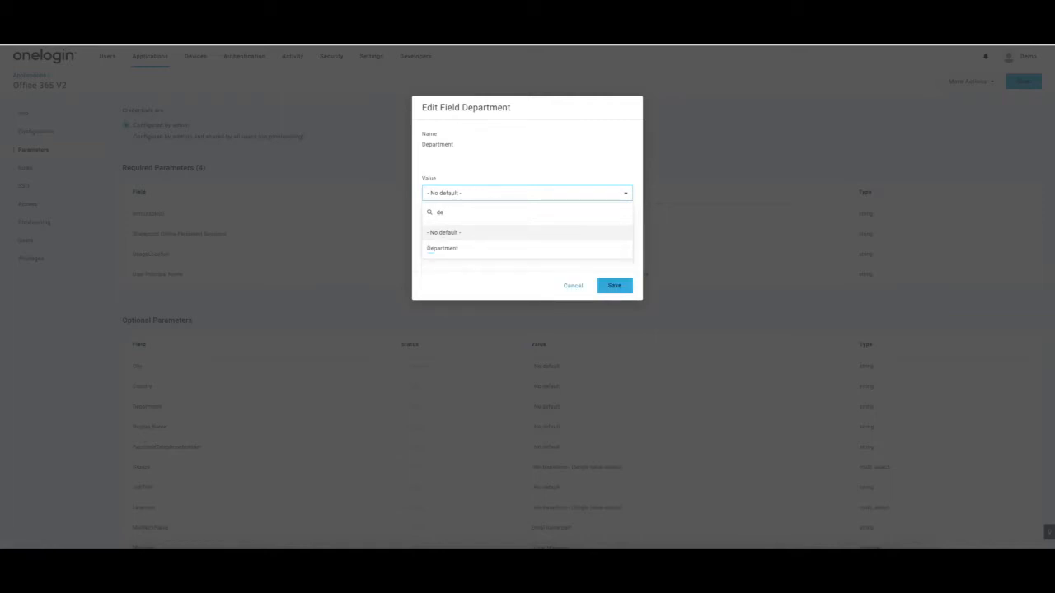
left_click(478, 249)
left_click(478, 248)
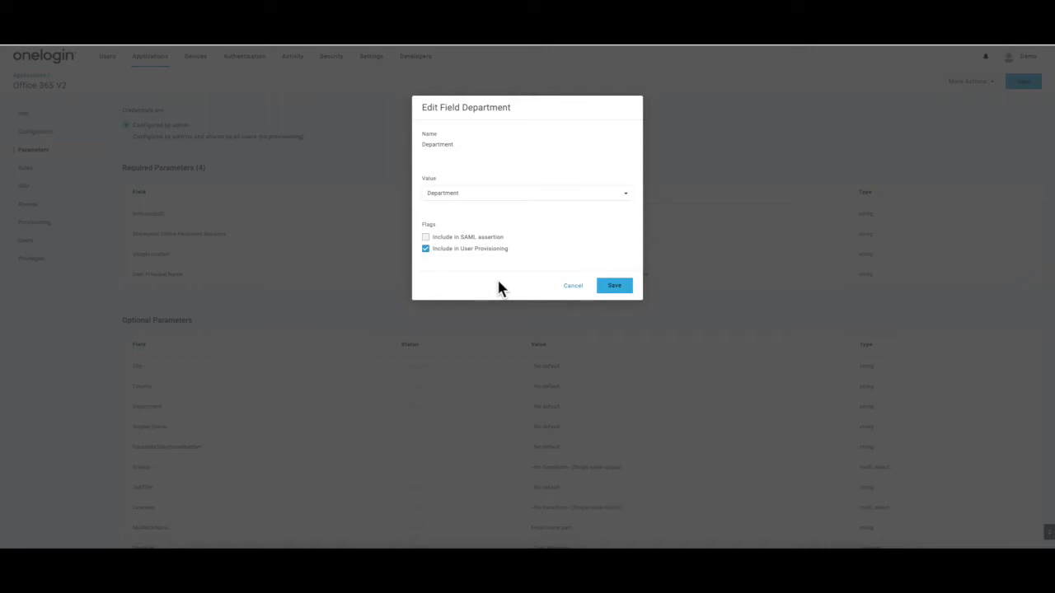
left_click(617, 288)
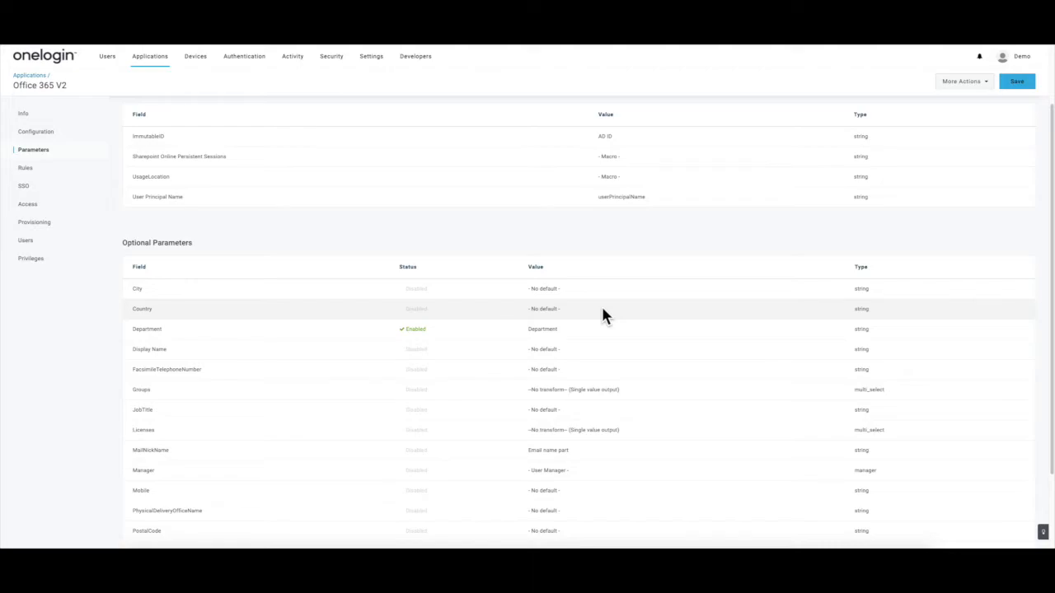
- Map the optional JobTitle parameter to the Title value, include it in user provisioning and save the field
left_click(606, 419)
left_click(484, 198)
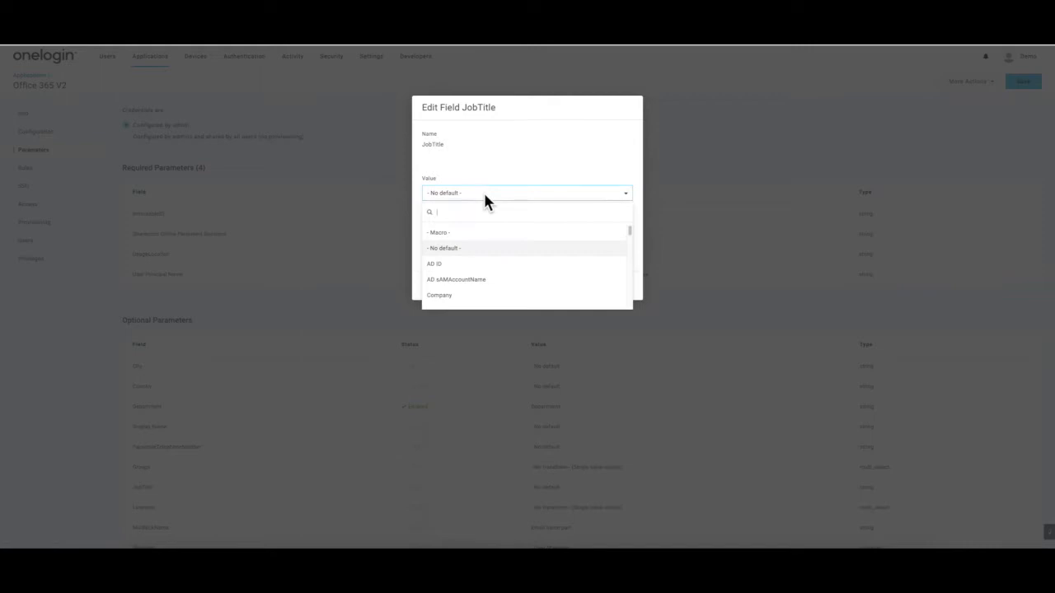
type("jo")
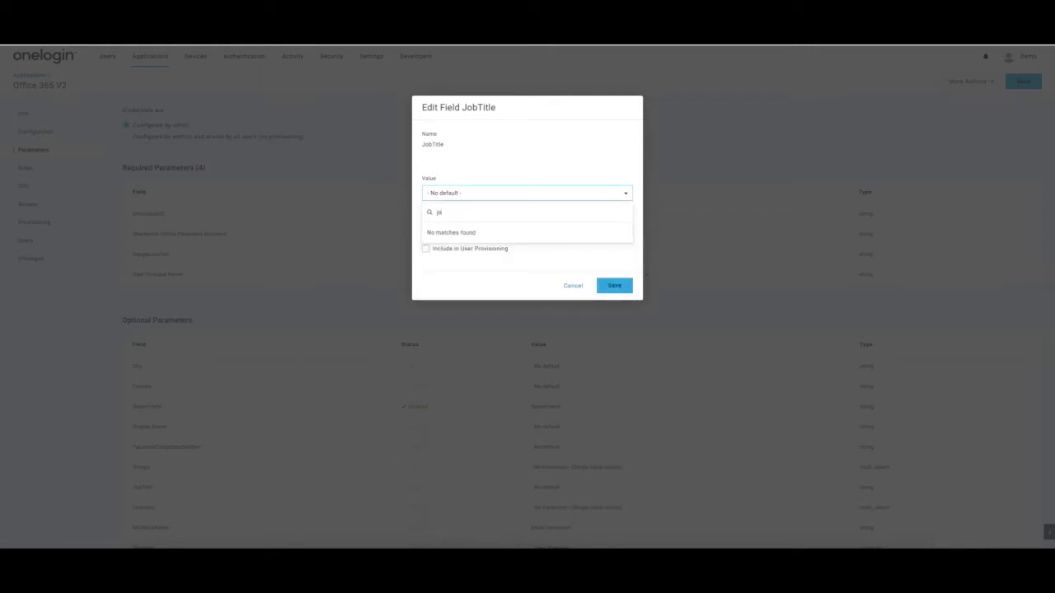
type("b")
key("BackSpace")
key("BackSpace")
key("BackSpace")
type("ti")
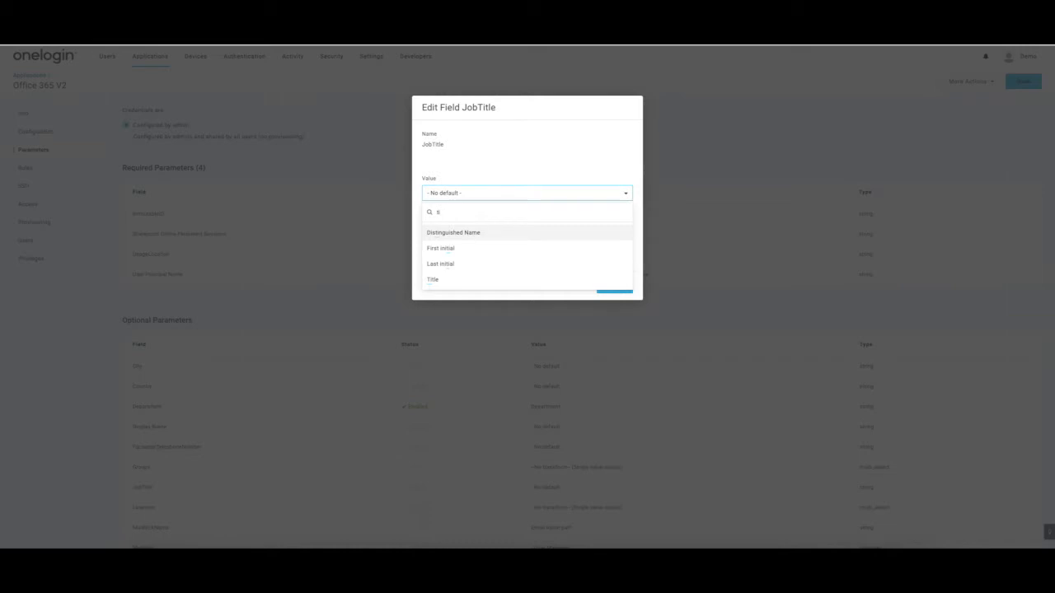
left_click(487, 282)
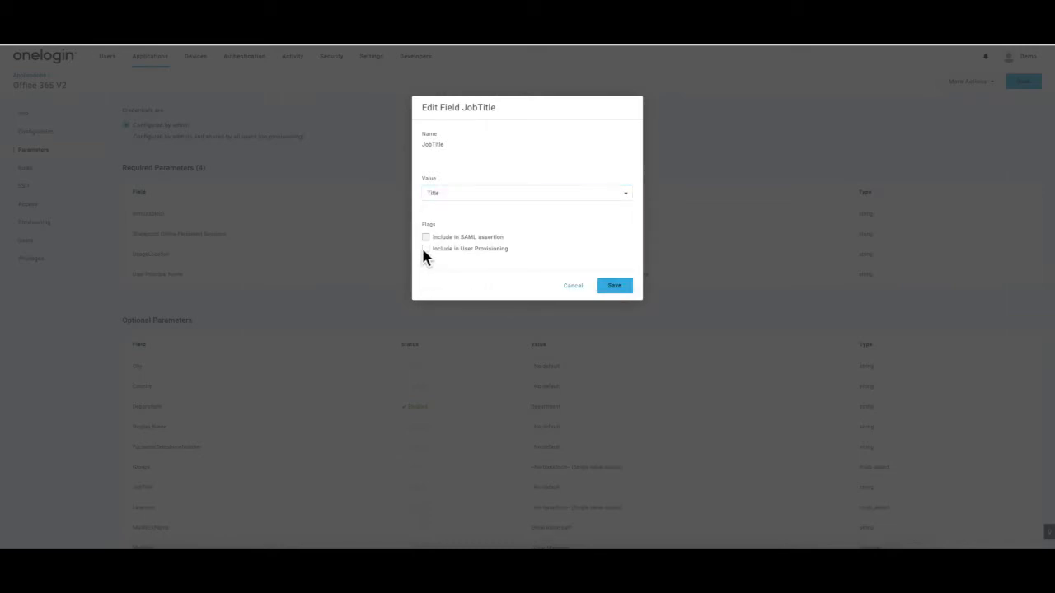
left_click(611, 288)
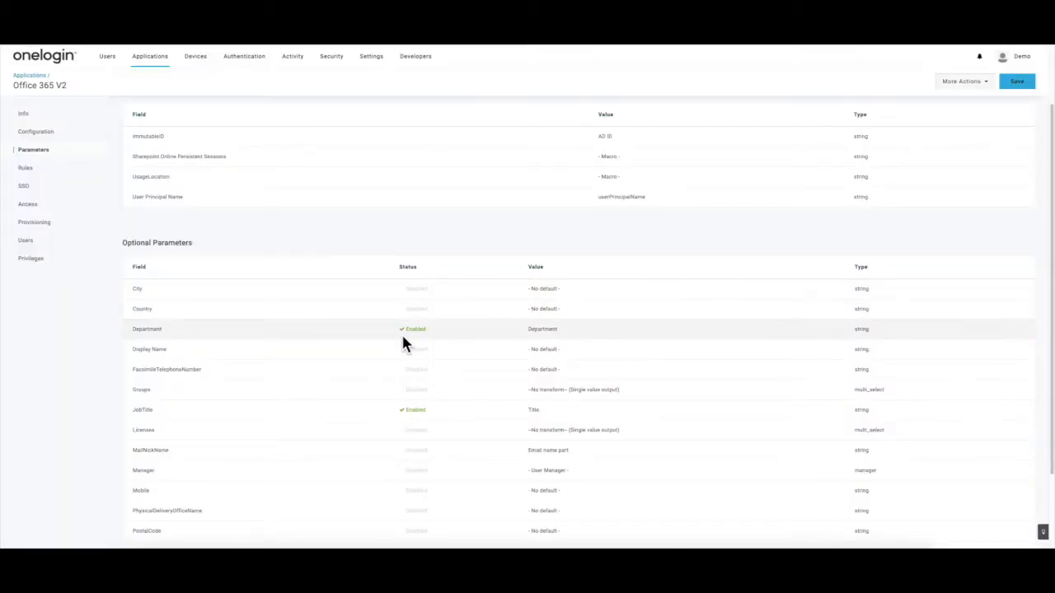
- Set the optional Display Name parameter to the macro {name}, include it in user provisioning and save the field
left_click(343, 356)
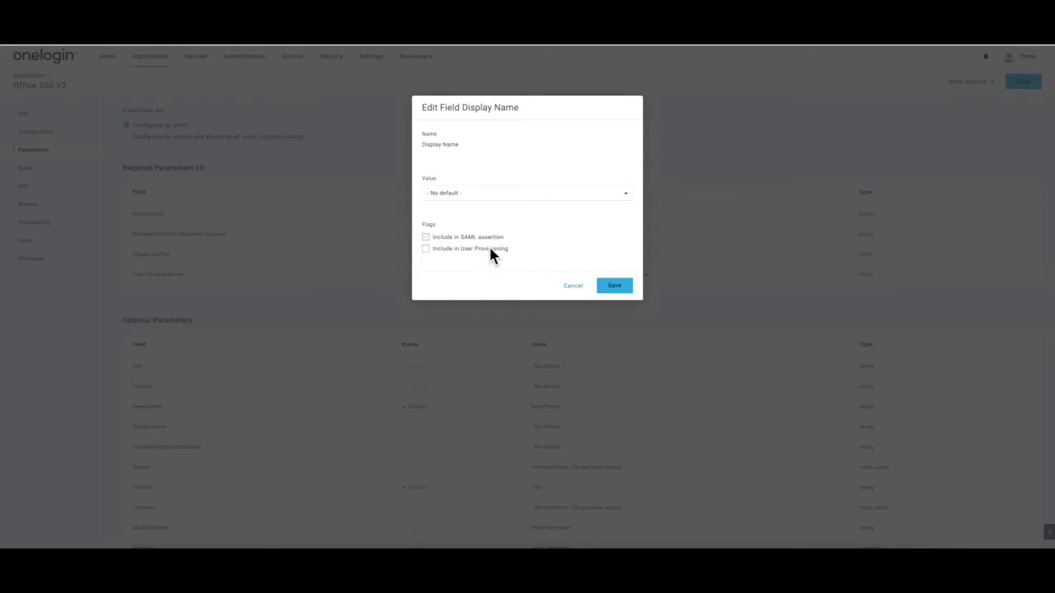
left_click(494, 196)
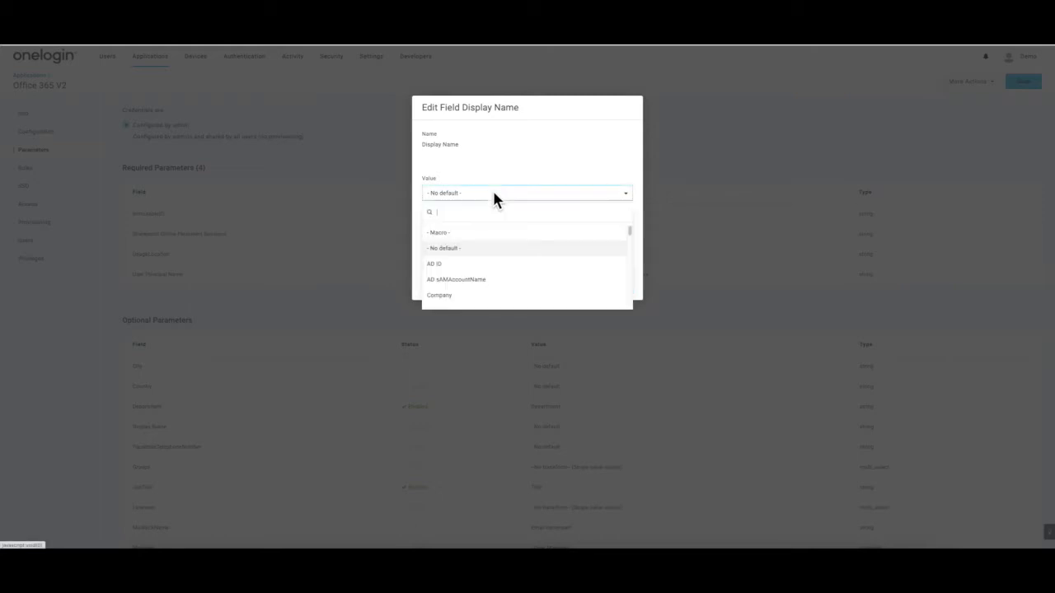
left_click(445, 233)
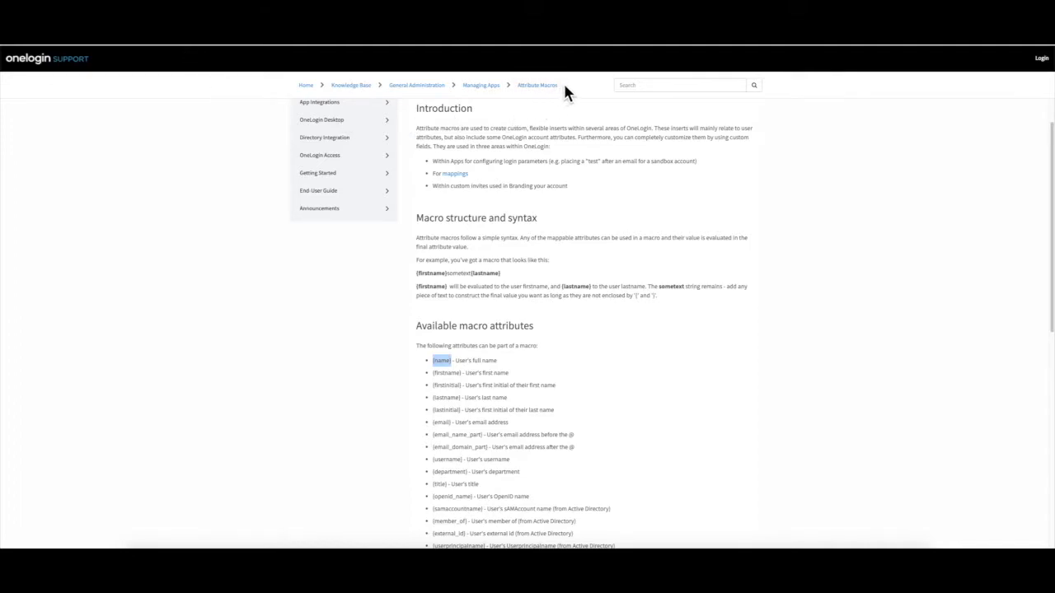
scroll(559, 82, "down", 1)
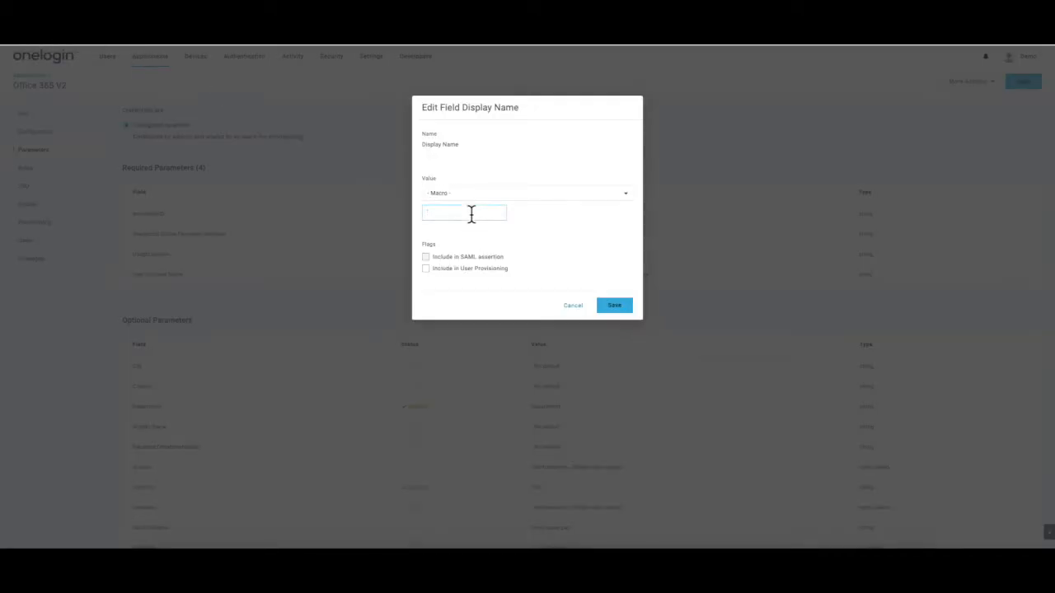
type("{name}")
left_click(610, 307)
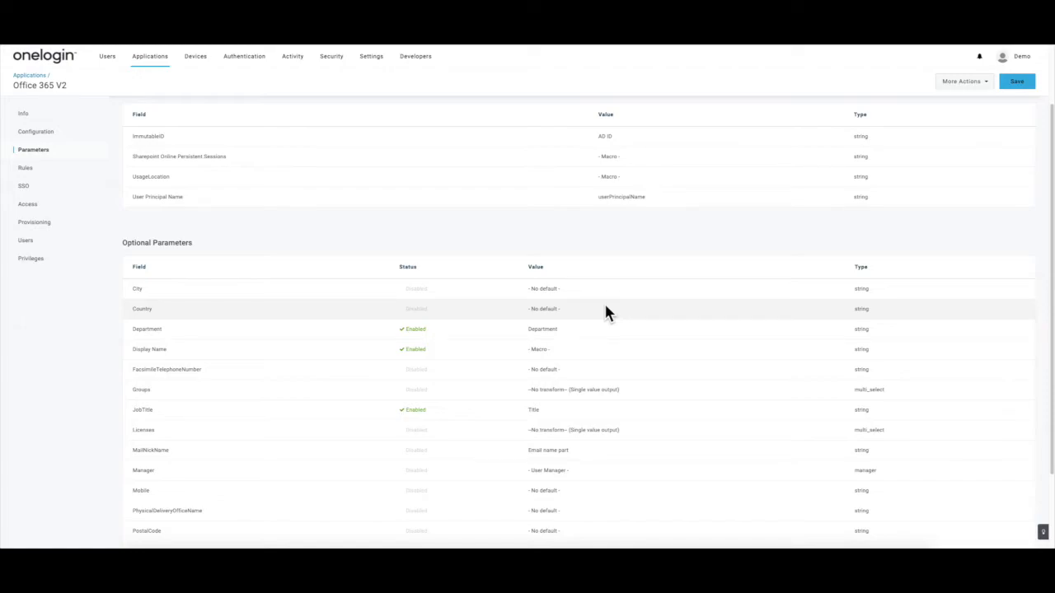
- Add the All Employees group to the Groups parameter, include it in user provisioning and save the field
left_click(591, 392)
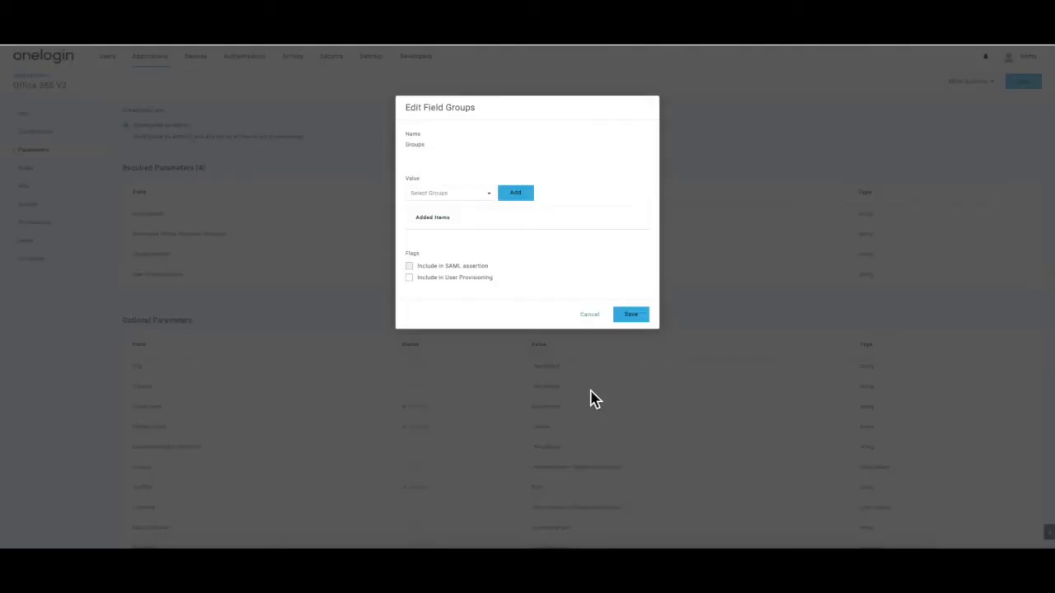
left_click(488, 195)
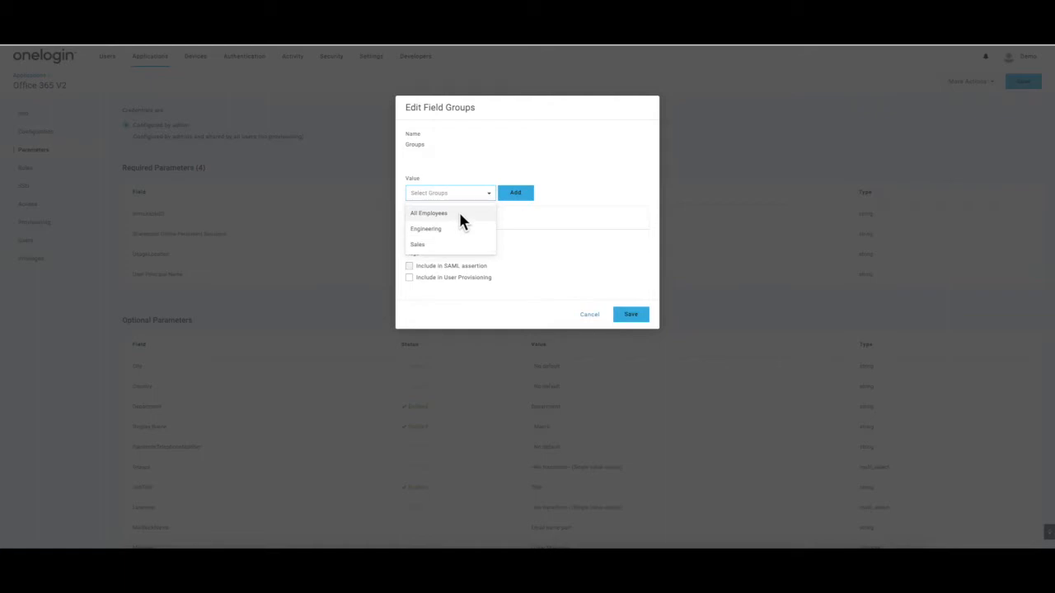
left_click(460, 216)
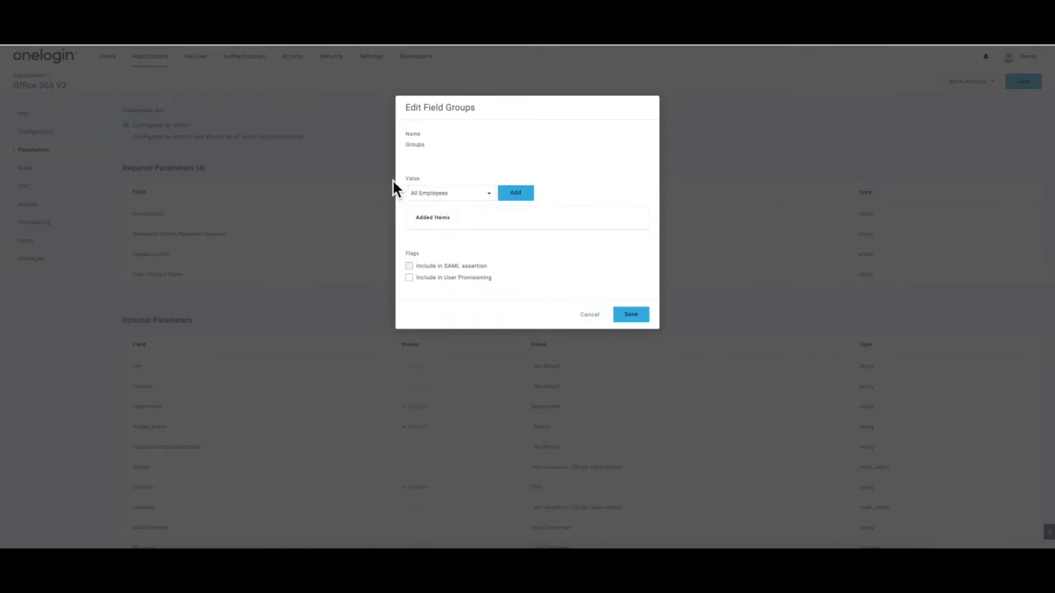
left_click(516, 194)
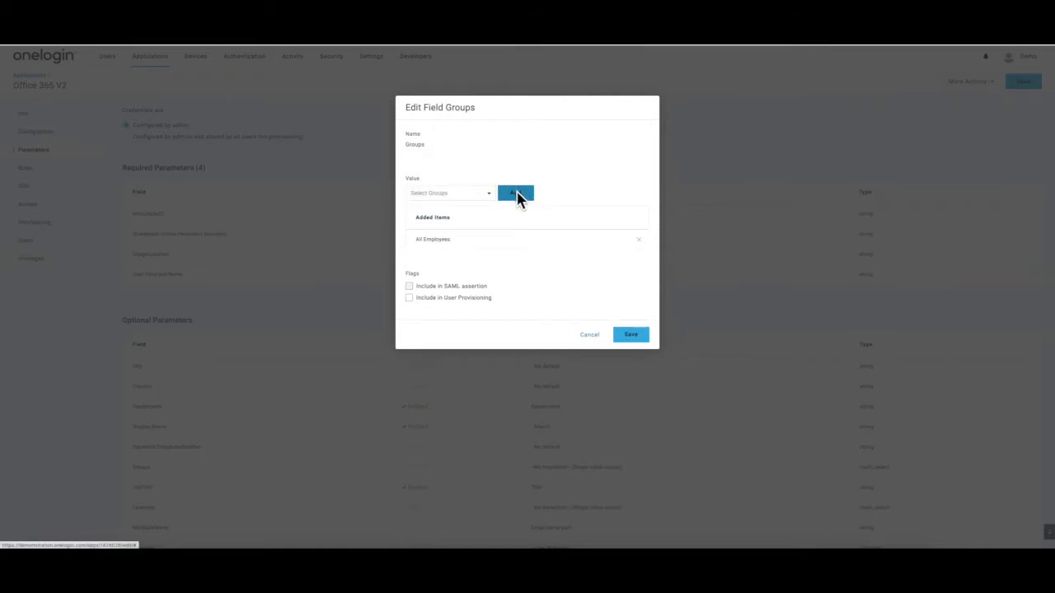
left_click(408, 299)
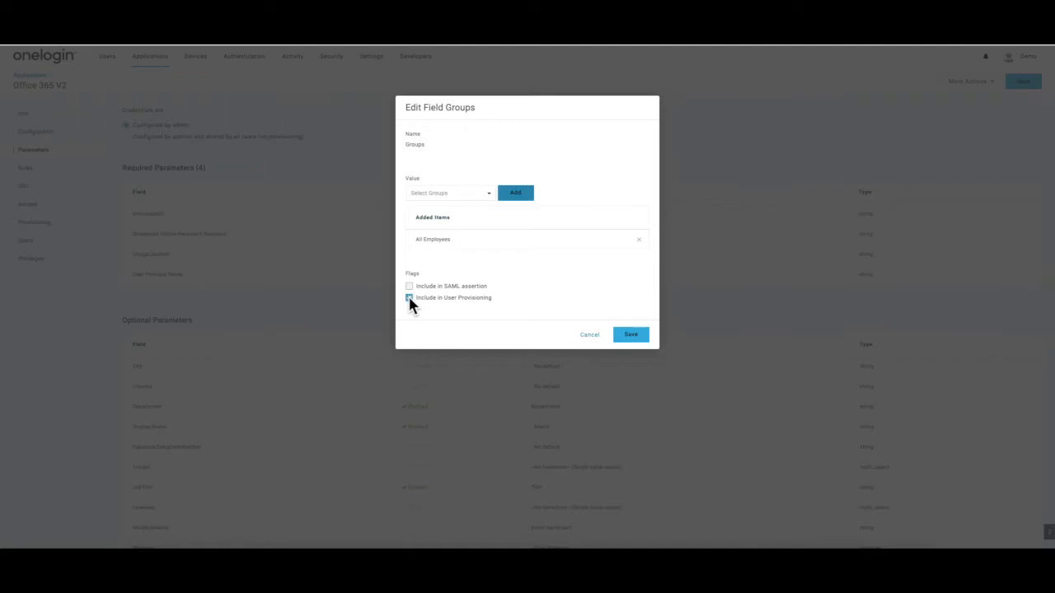
left_click(633, 336)
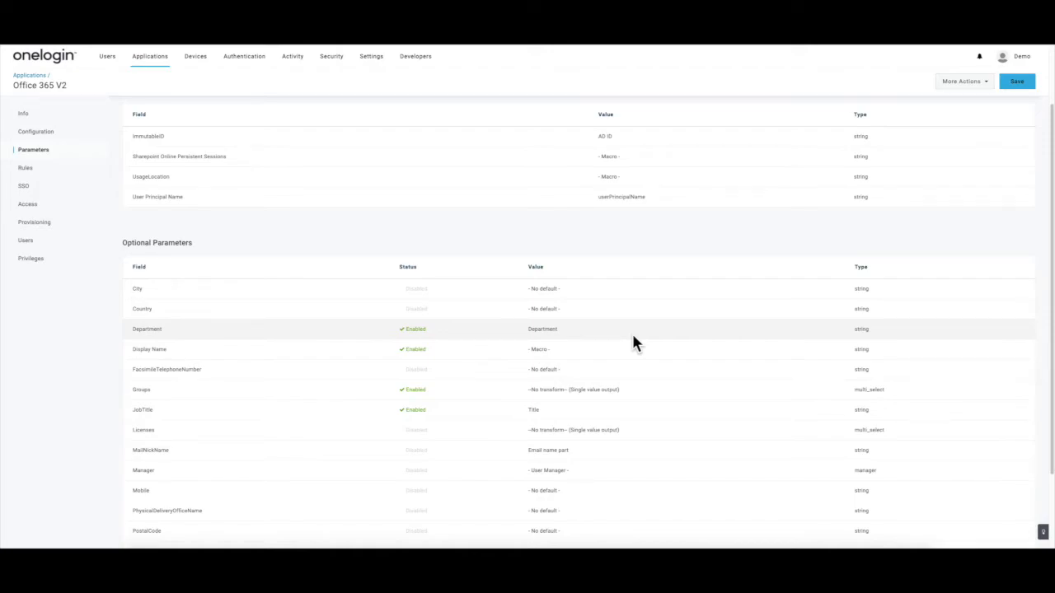
- Add the POWER_BI_STANDARD - BI_AZURE_P0 license to the Licenses parameter, include it in user provisioning and save the field
left_click(630, 429)
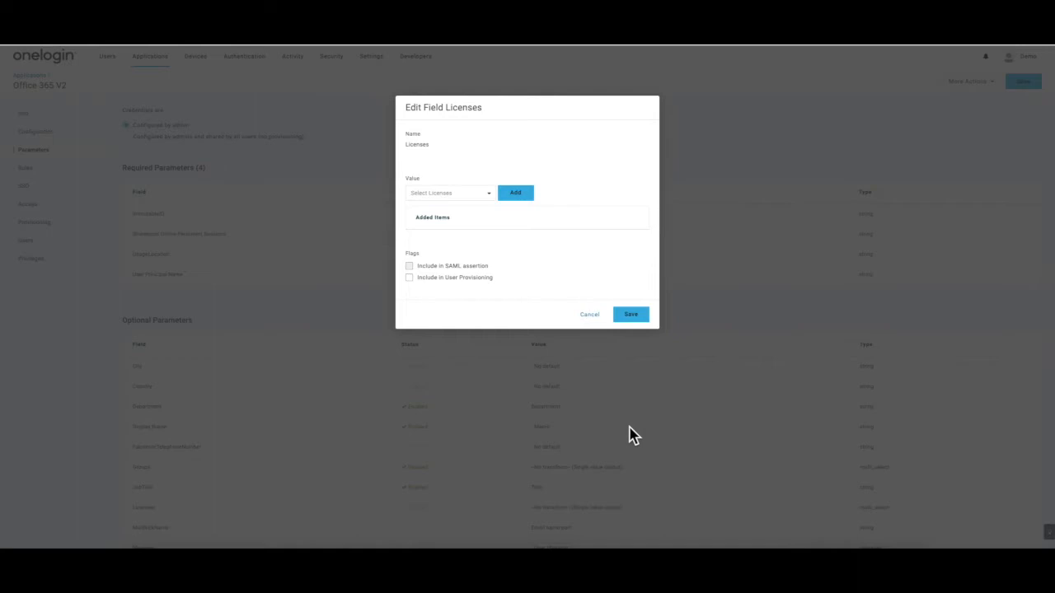
left_click(487, 194)
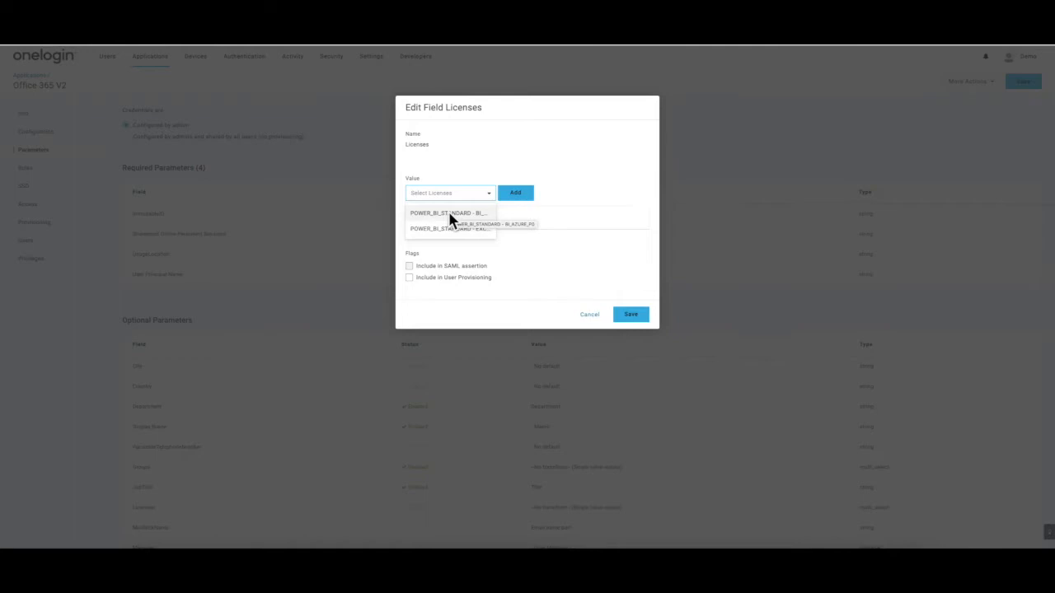
left_click(449, 213)
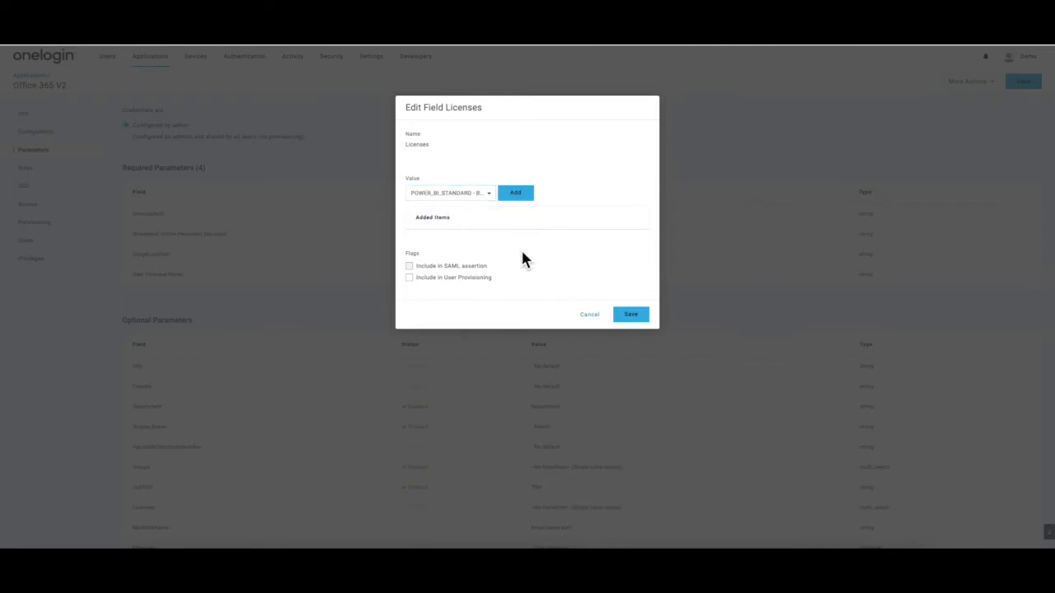
left_click(519, 194)
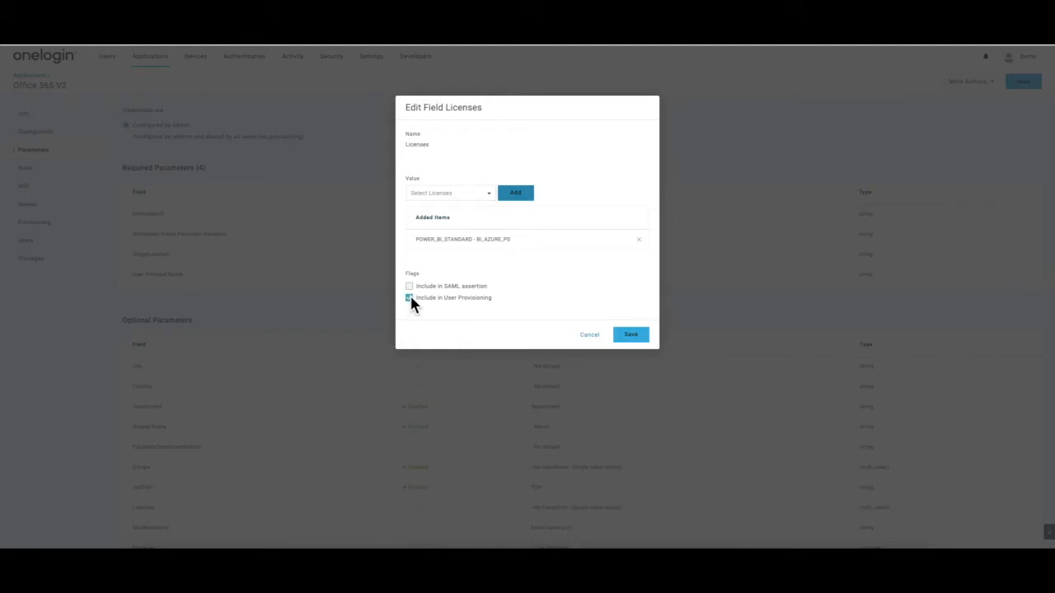
left_click(635, 336)
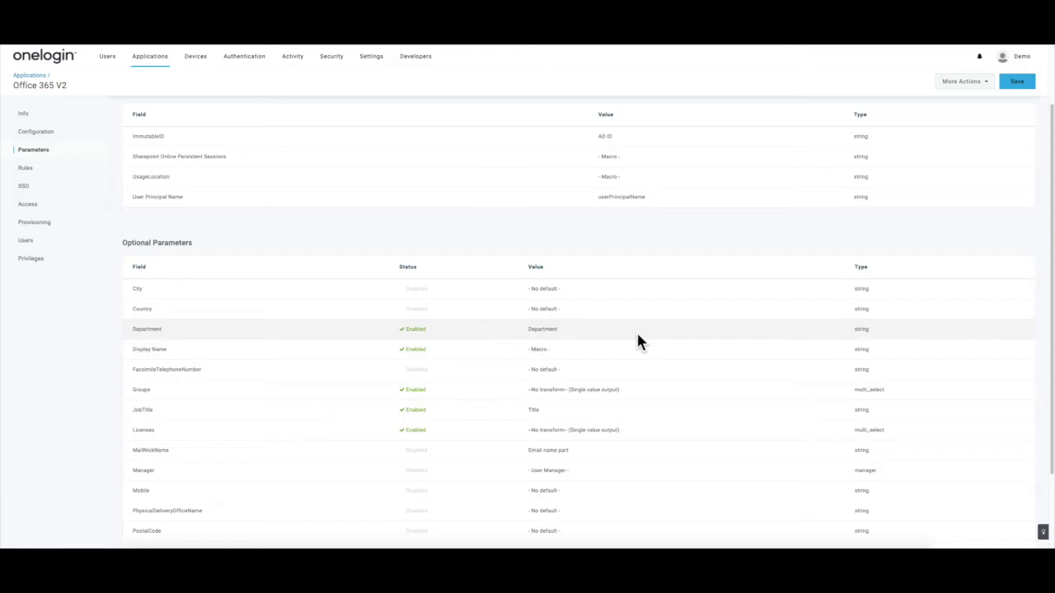
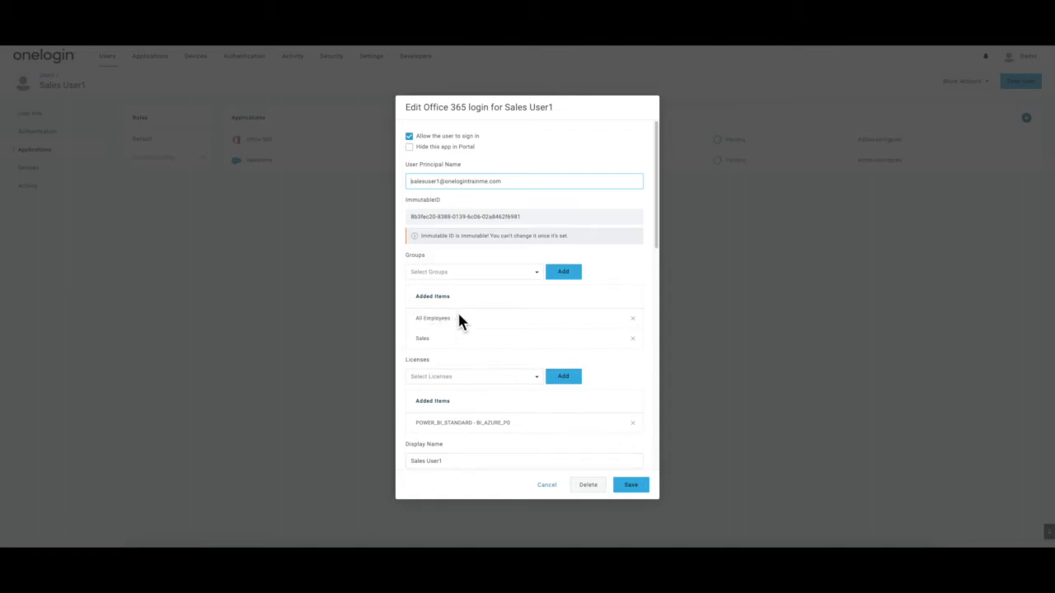
- Review the assigned groups and license in Sales User1's Office 365 login and save the login
left_click_drag(426, 256, 411, 257)
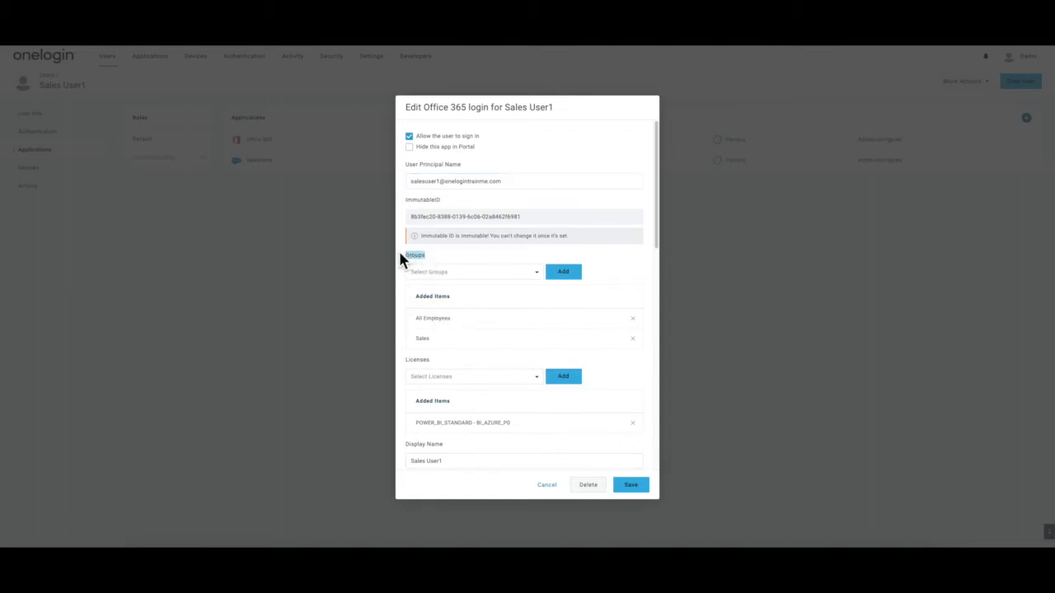
left_click_drag(451, 318, 415, 326)
left_click_drag(430, 339, 415, 338)
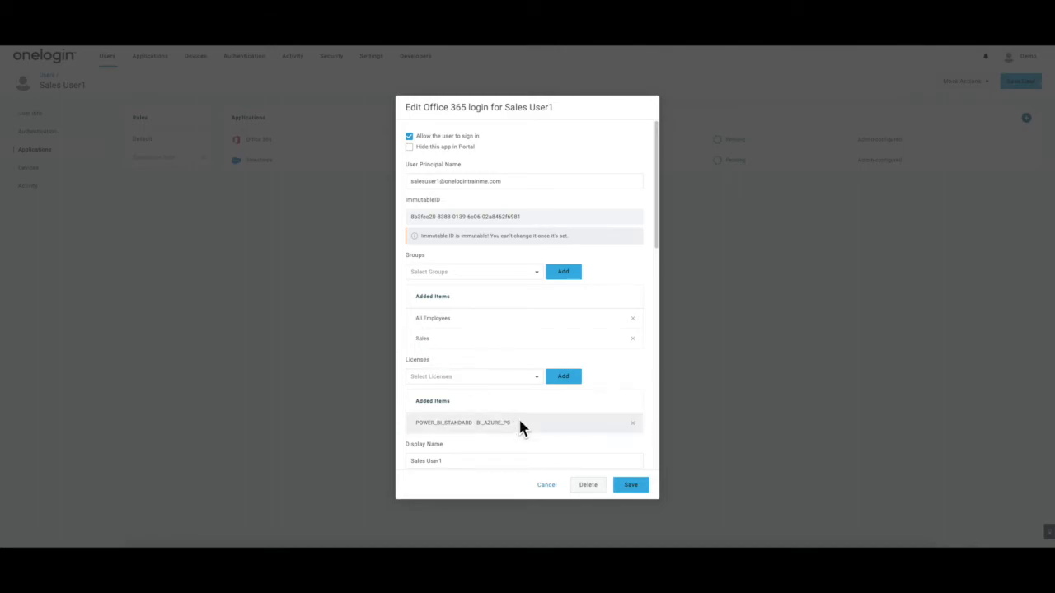
left_click_drag(516, 422, 412, 427)
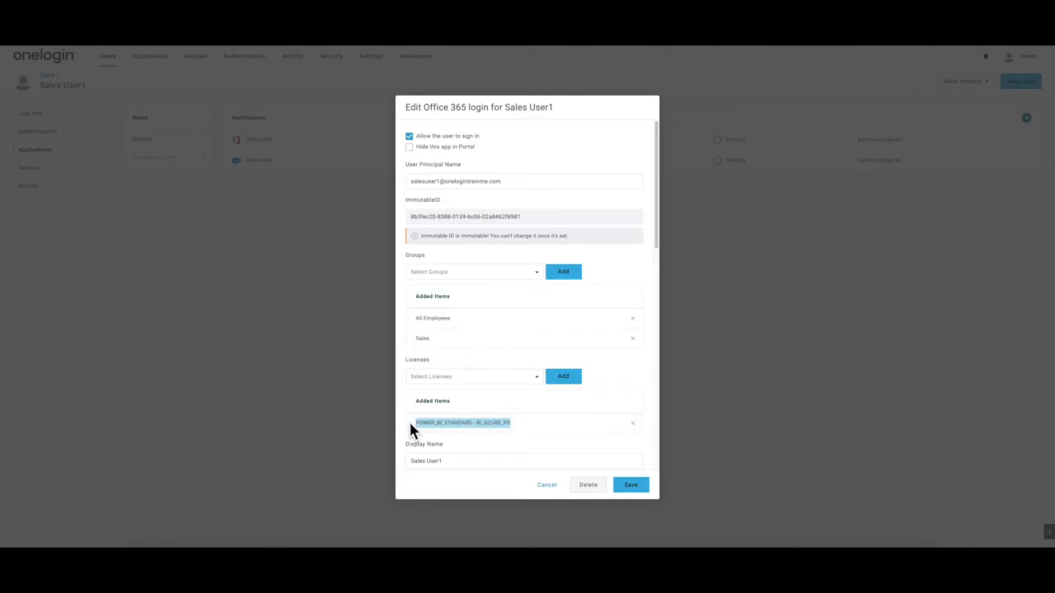
left_click(631, 487)
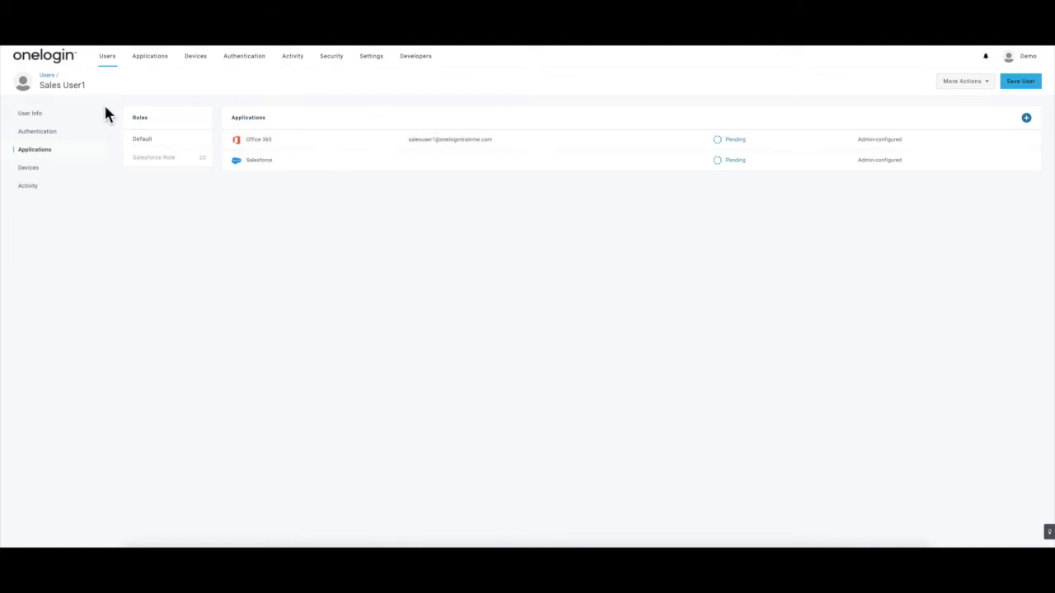
- Open the pending provisioning task that creates Sales User1 in Office 365 and approve it
mouse_move(101, 52)
left_click(120, 171)
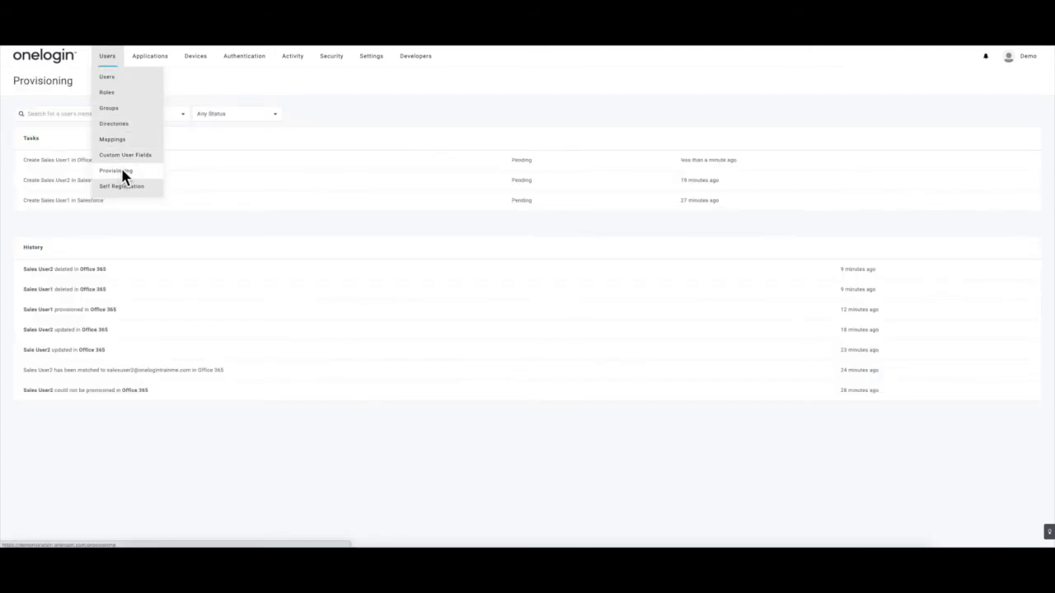
left_click(209, 169)
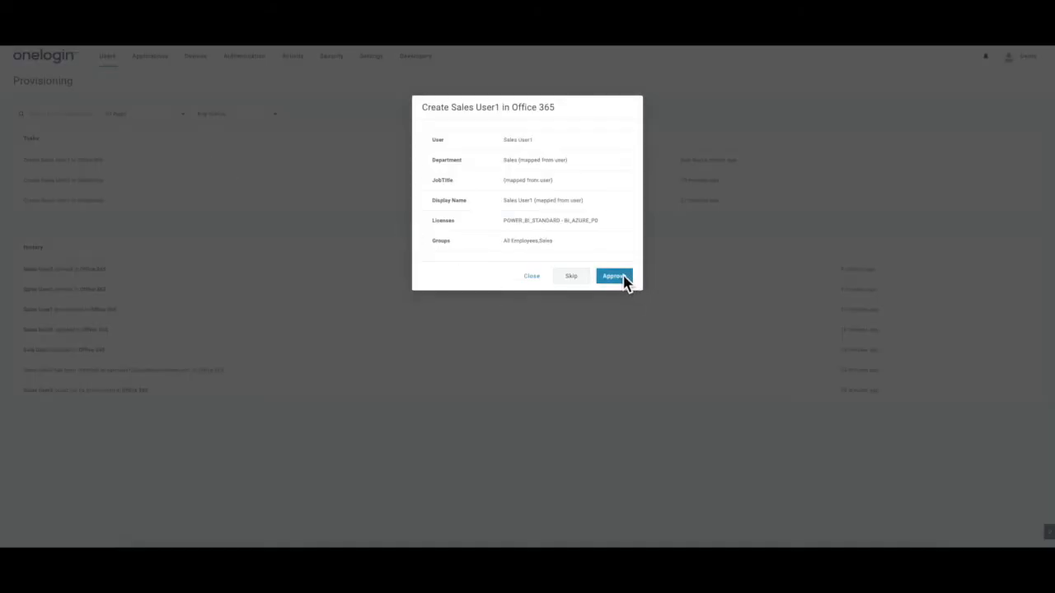
left_click(614, 276)
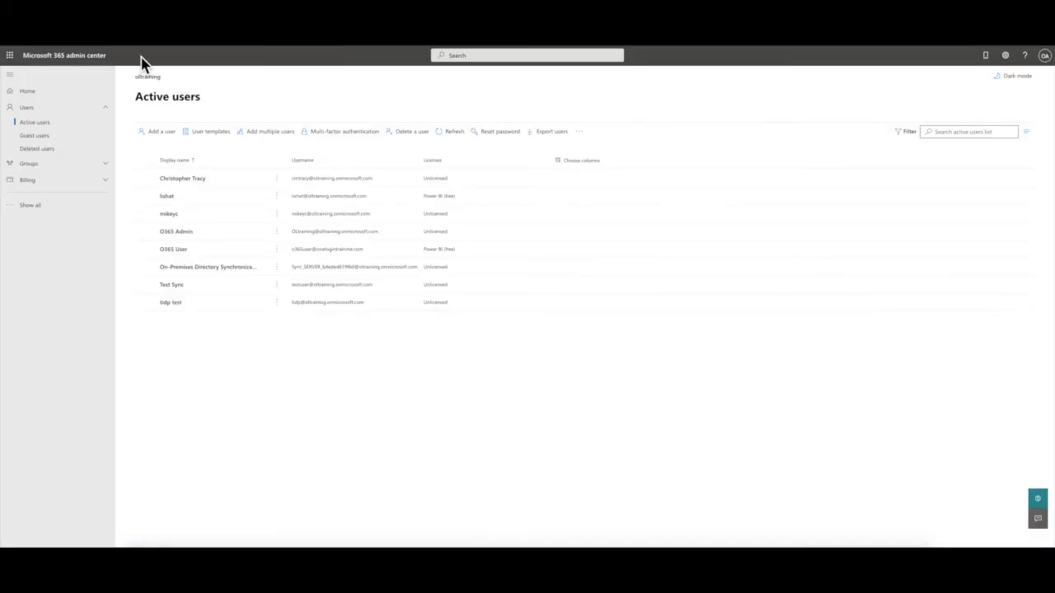
- Refresh the active users list and check the display name in Sales User1's account details
left_click(32, 42)
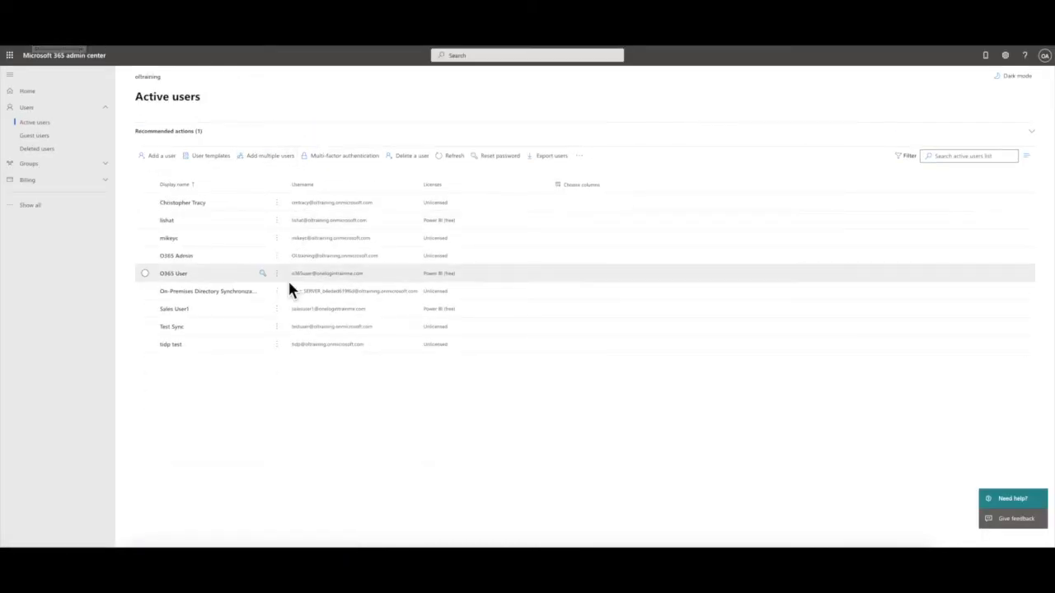
left_click(245, 308)
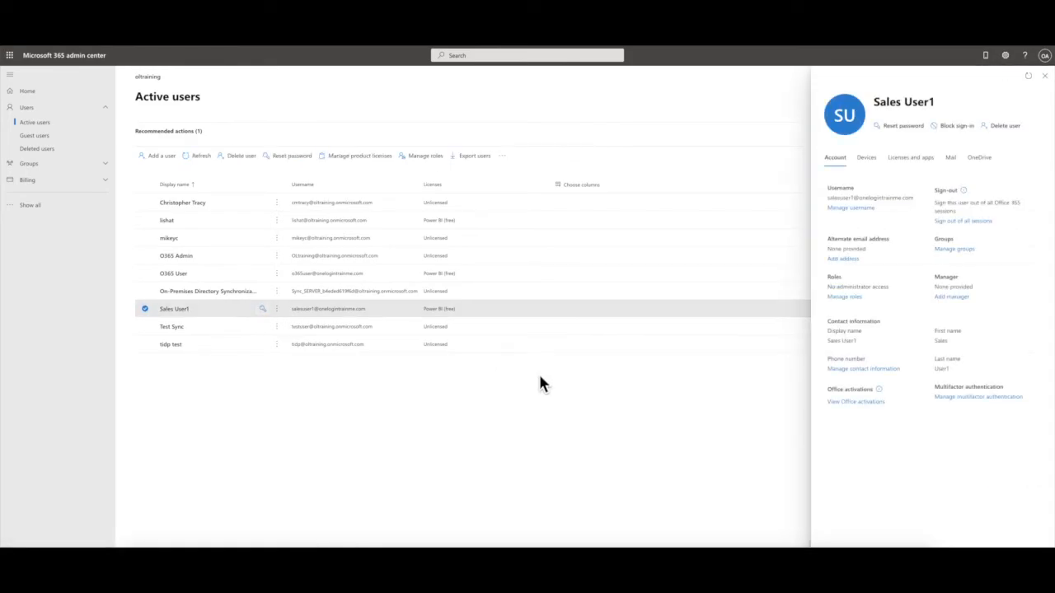
left_click_drag(858, 341, 827, 343)
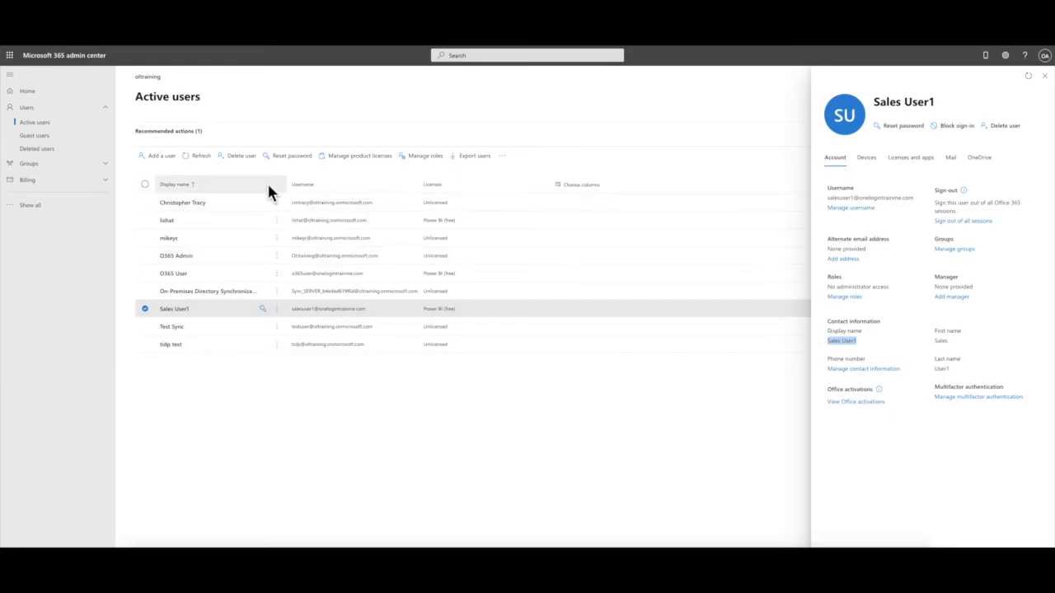
- Open the Sales group among the active groups and check its member list for Sales User1
left_click(37, 168)
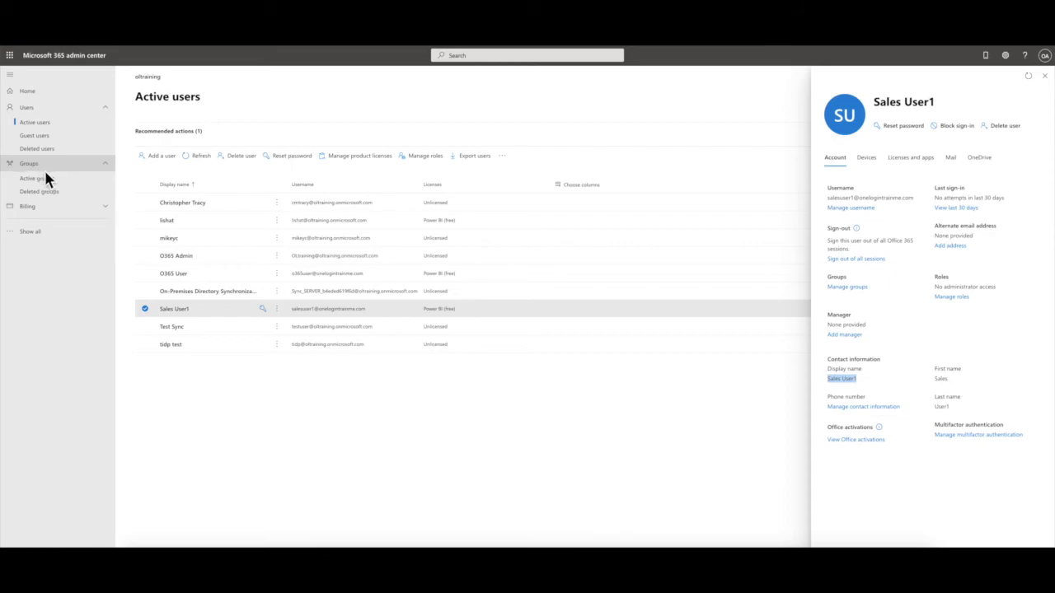
left_click(47, 179)
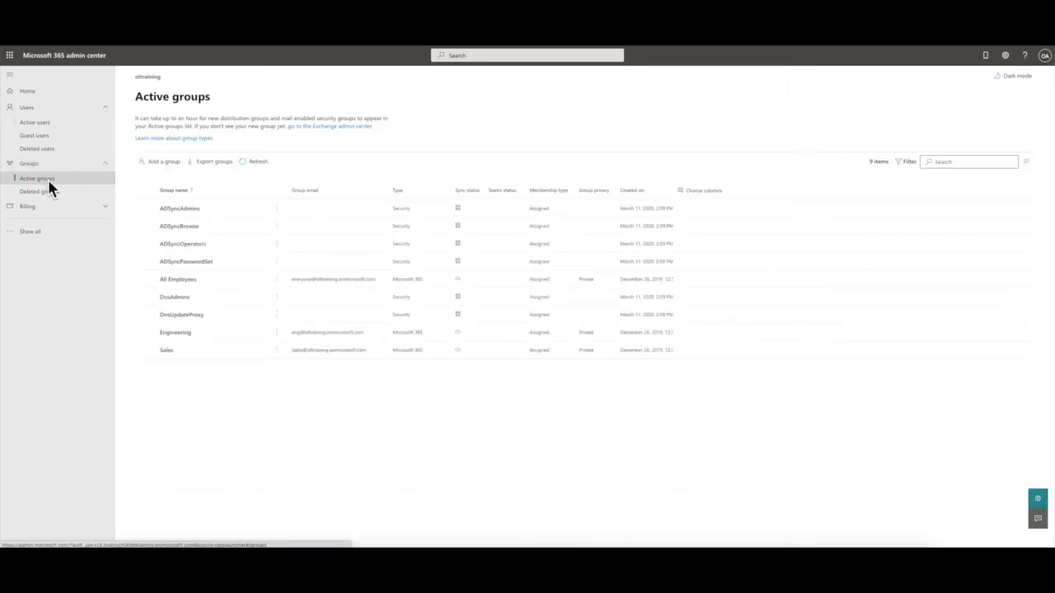
left_click(237, 355)
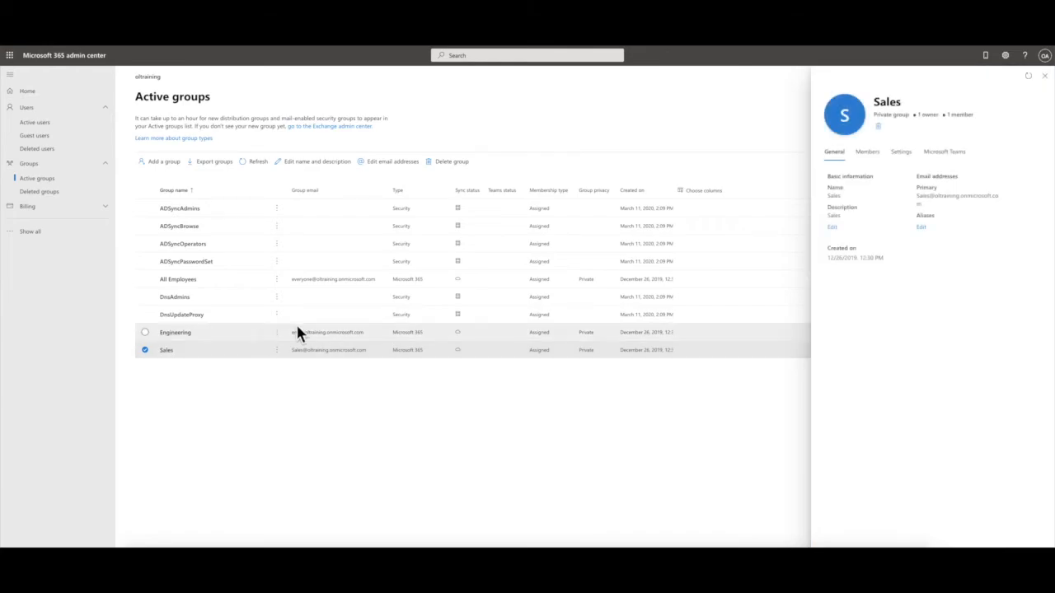
left_click(866, 155)
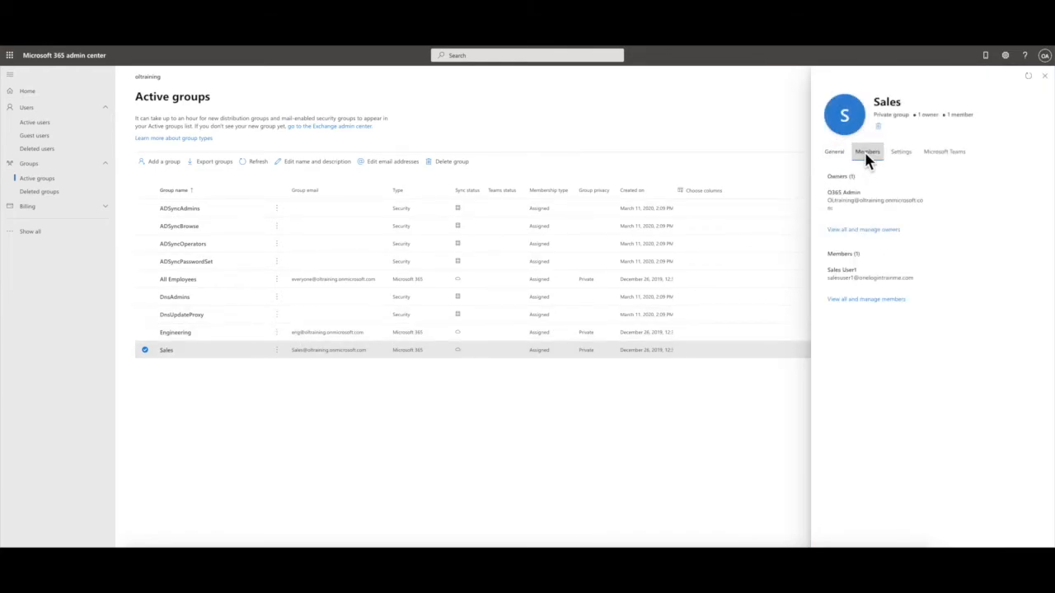
left_click_drag(920, 279, 849, 280)
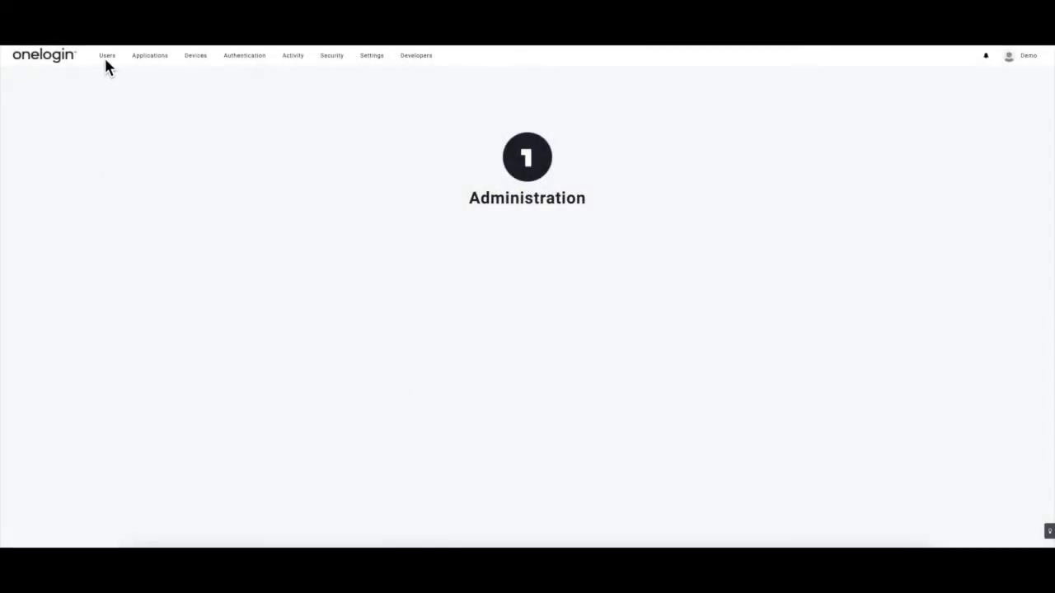
- Create a role named Office 365 Role, add the Office 365 app to it and save the role
mouse_move(108, 57)
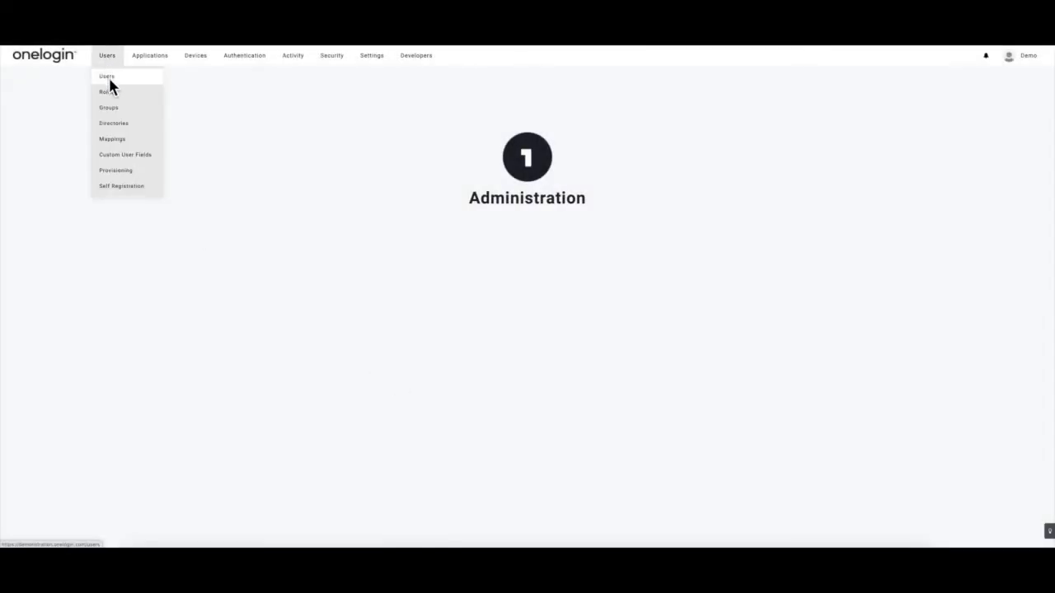
left_click(111, 91)
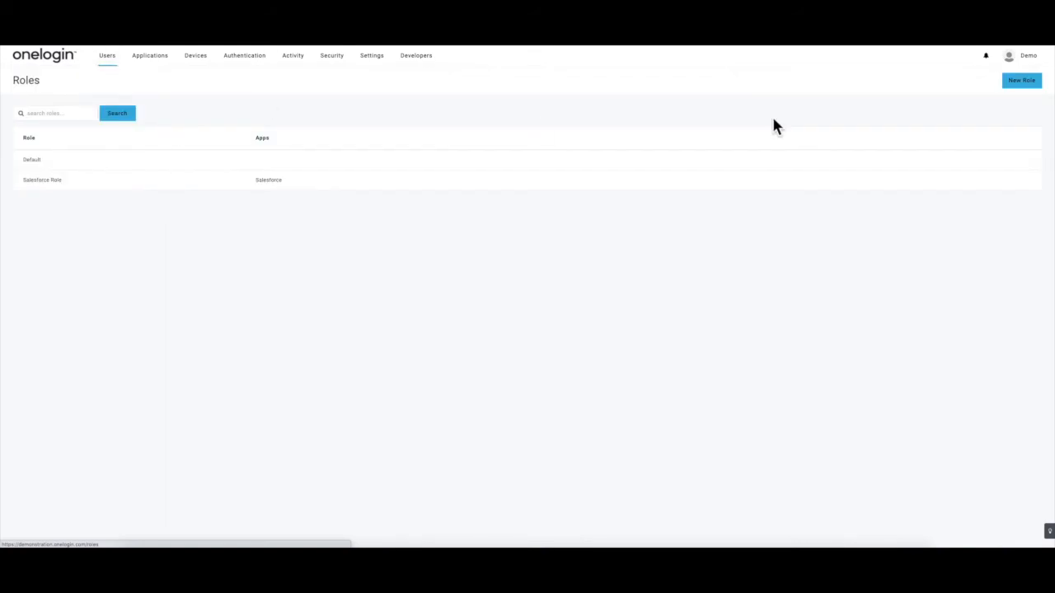
left_click(1028, 84)
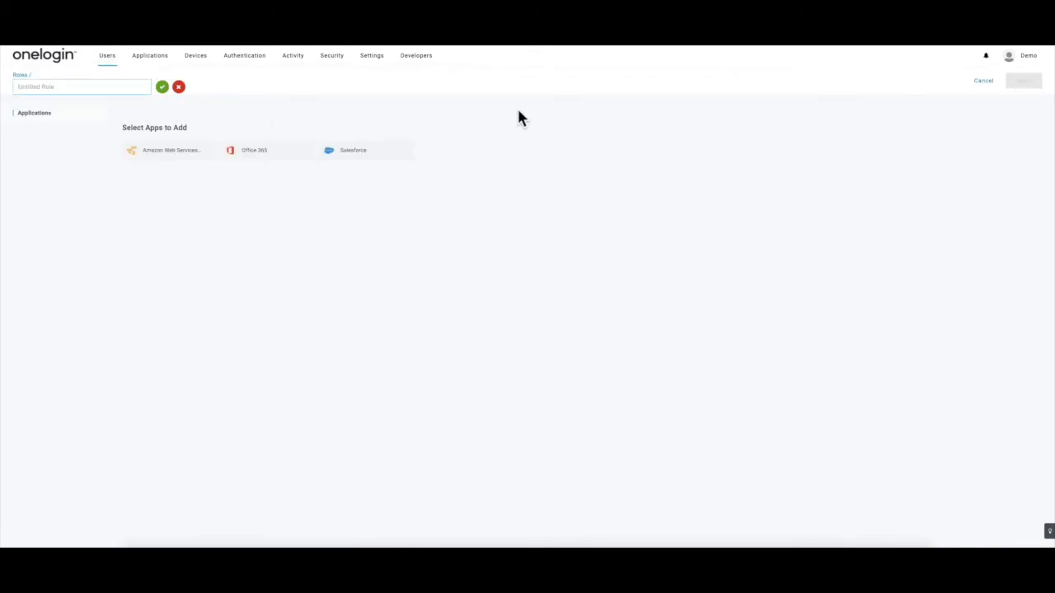
type("Off")
mouse_move(133, 59)
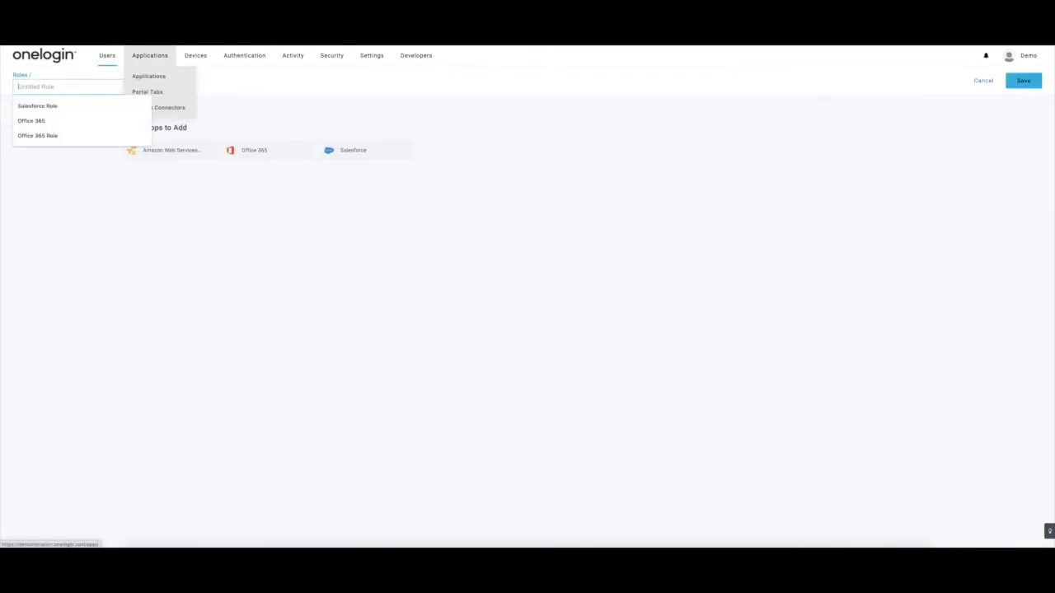
type("ice")
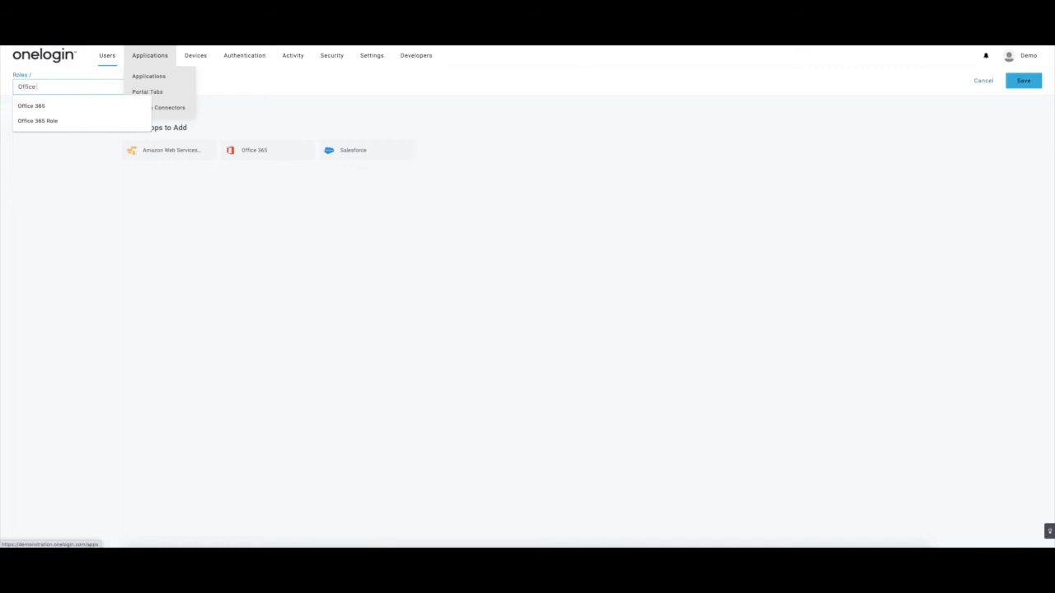
left_click(67, 124)
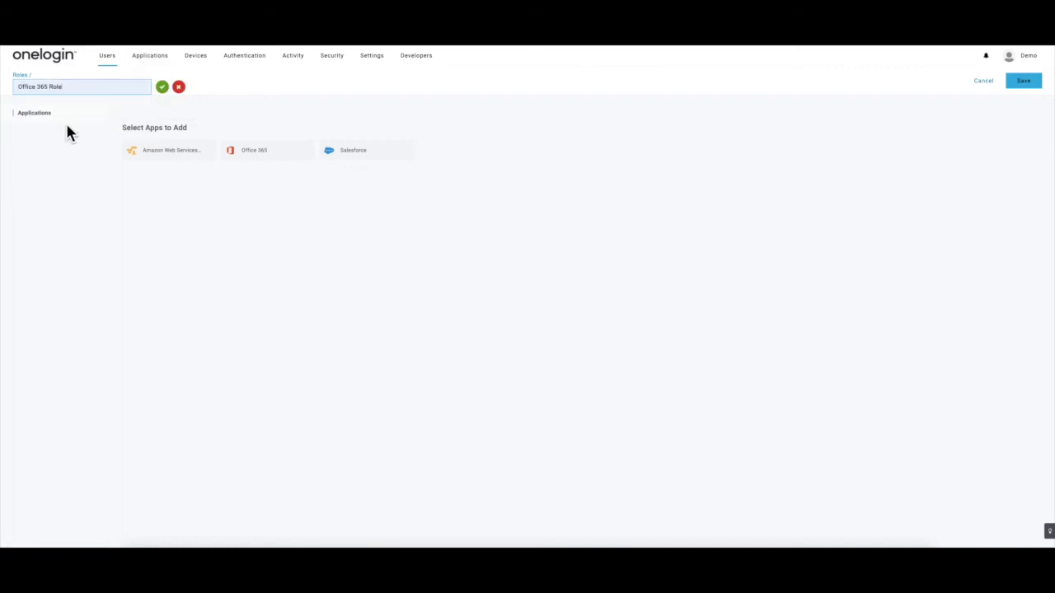
left_click(163, 88)
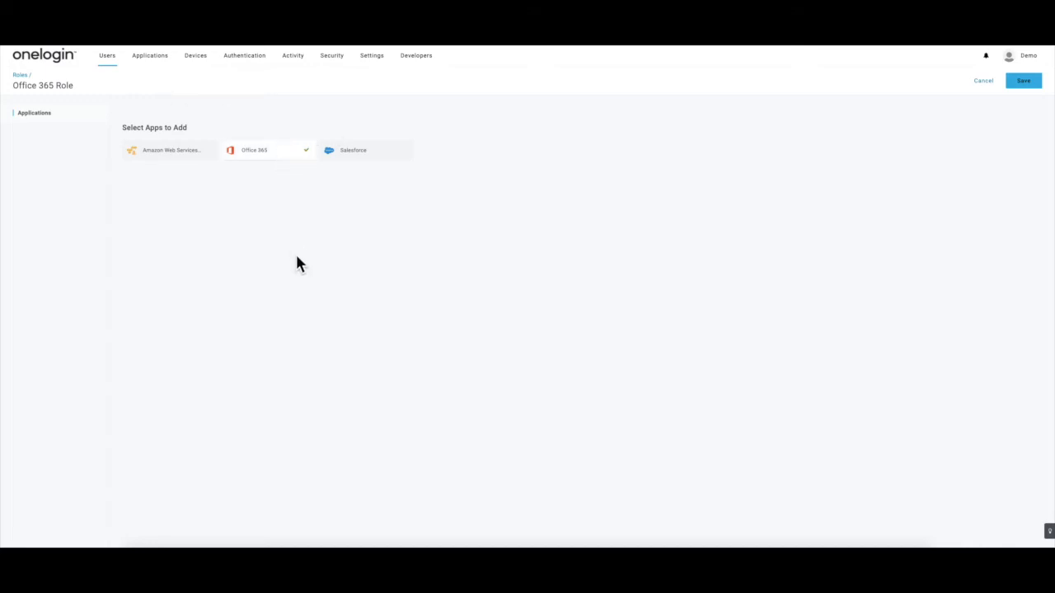
left_click(1025, 83)
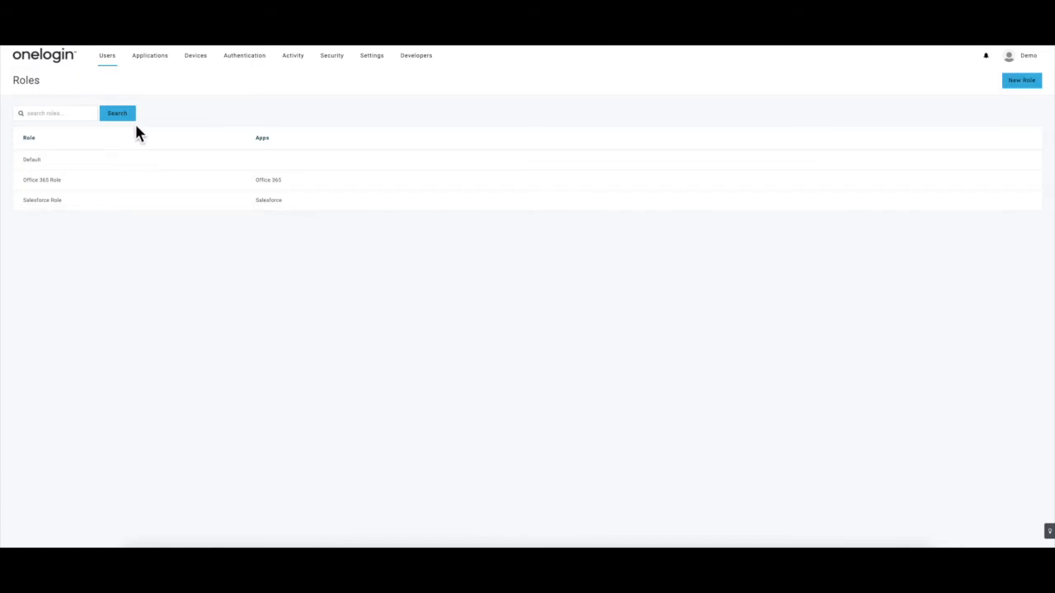
- Create a new user mapping and name it Office 365 Mapping
mouse_move(112, 63)
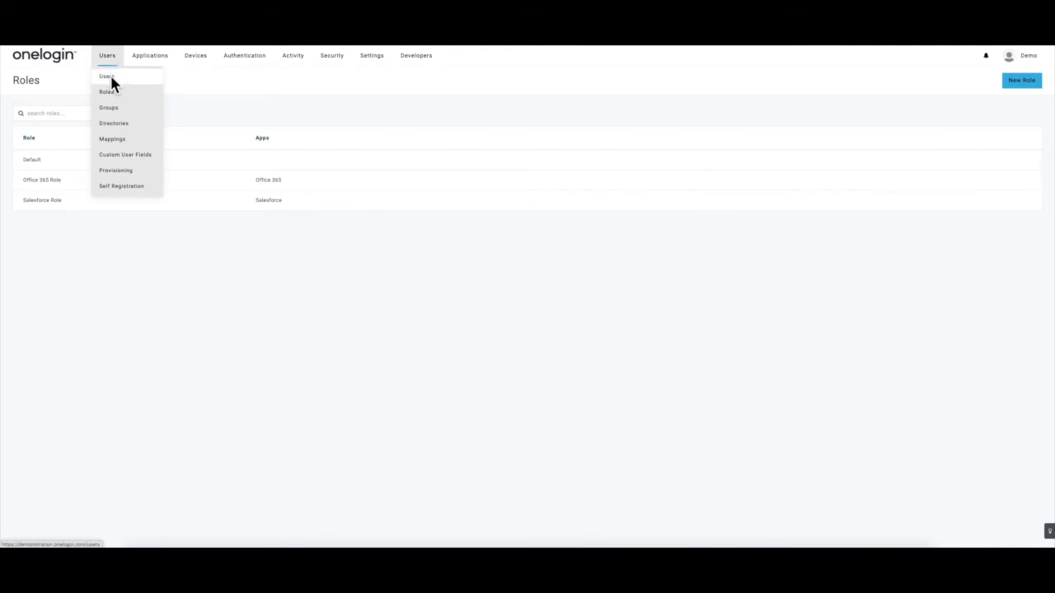
left_click(120, 140)
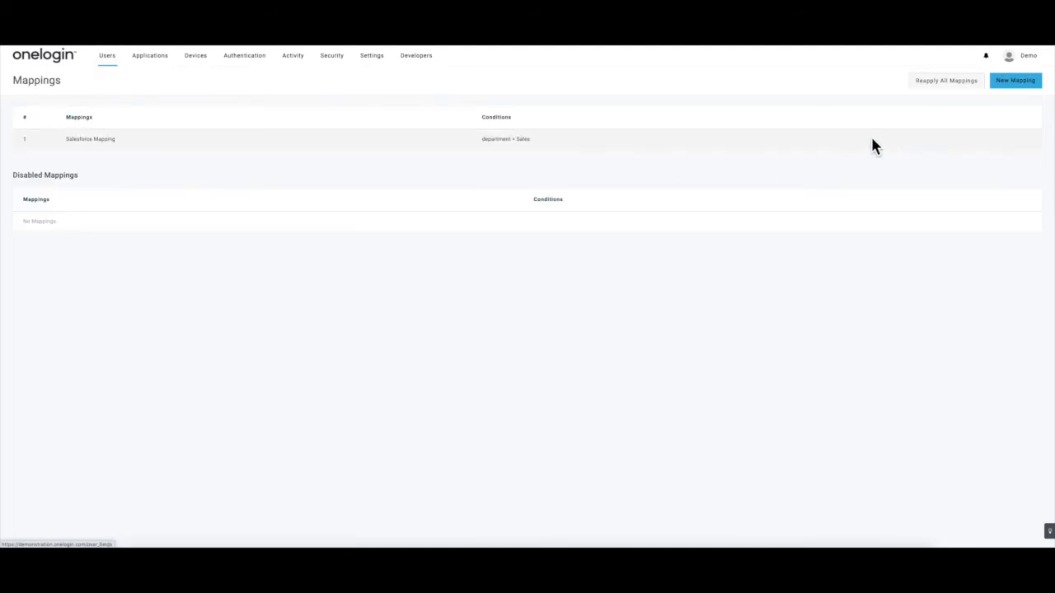
left_click(1008, 86)
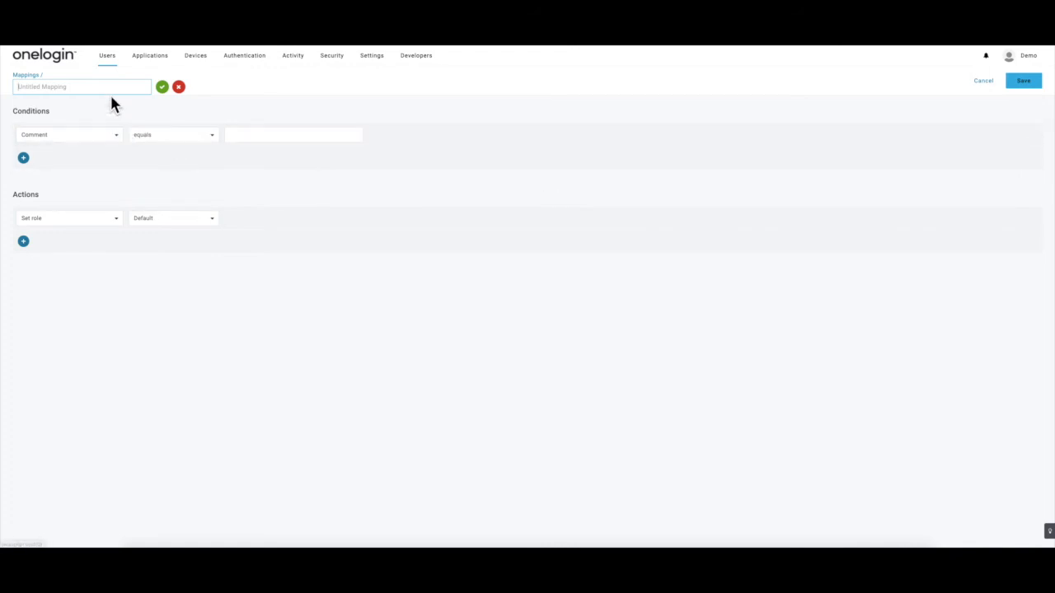
type("Office")
type(" 364")
type(" Mappings")
left_click(164, 87)
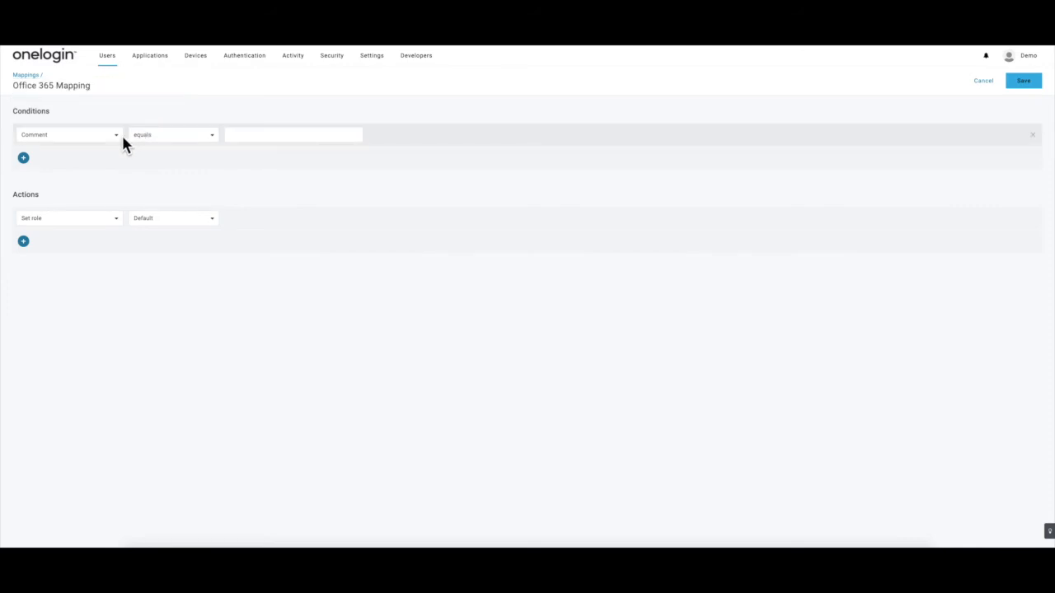
- Set the mapping's condition to Email contains onelogintrainme.com
left_click(114, 136)
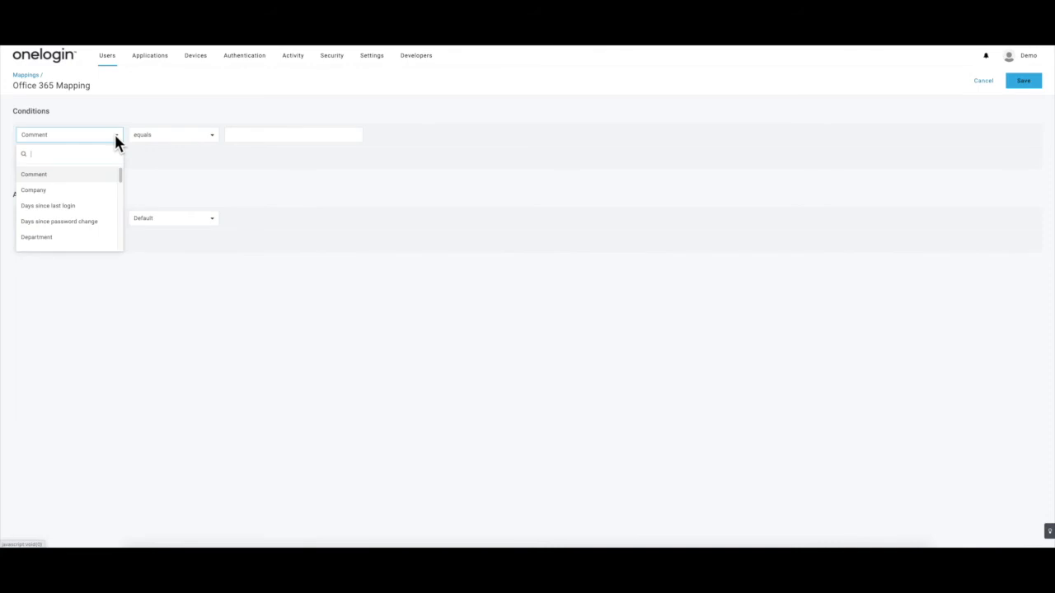
type("email")
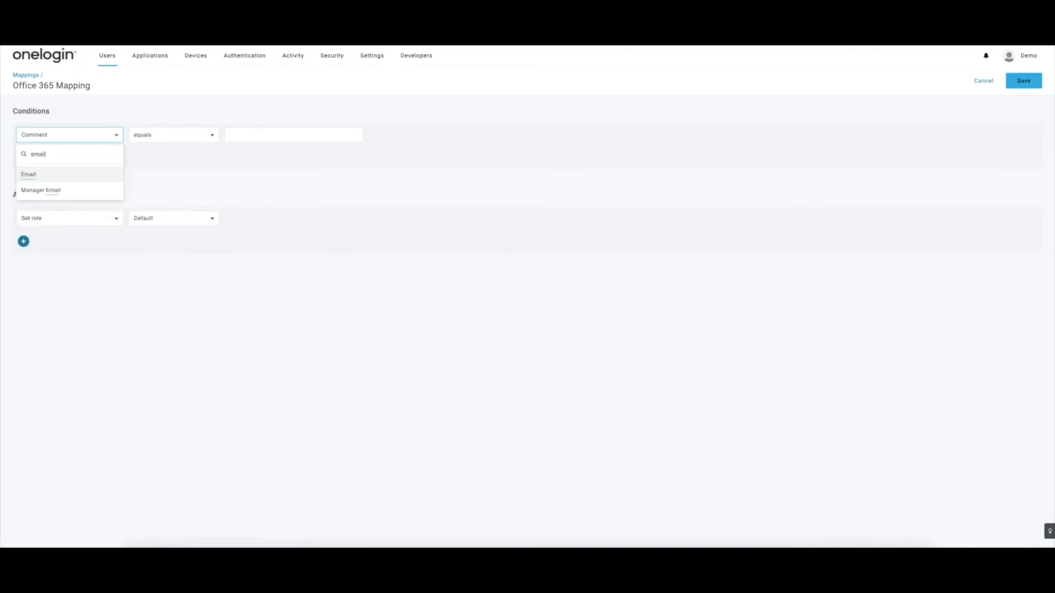
left_click(55, 174)
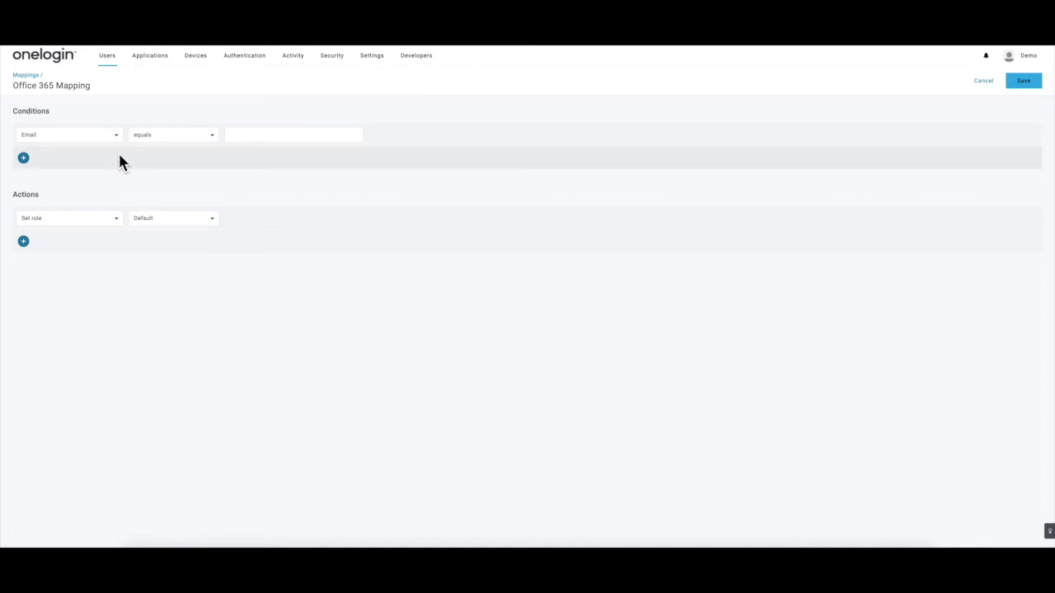
left_click(166, 138)
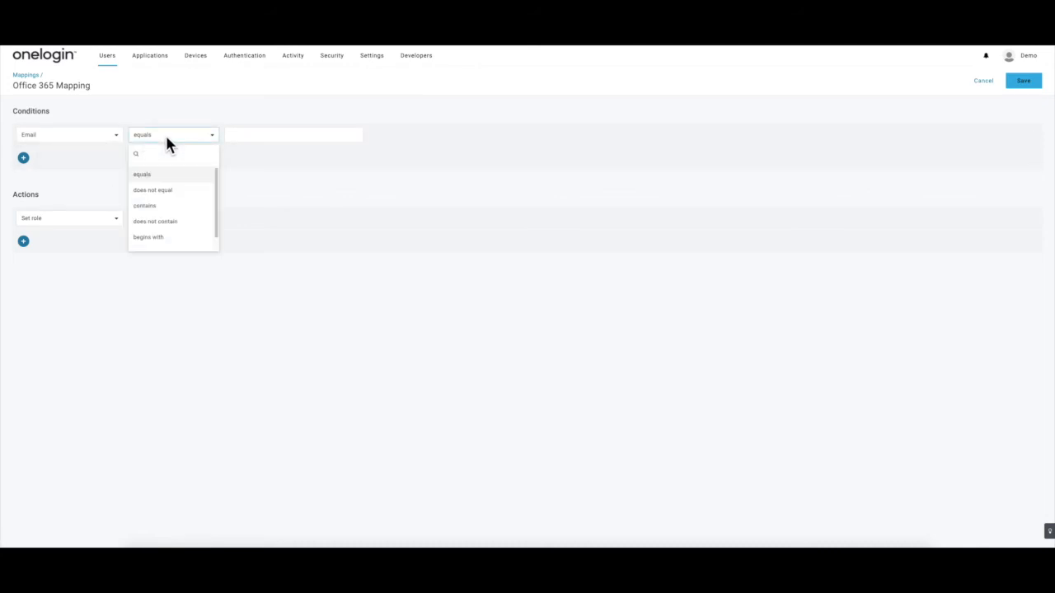
left_click(151, 205)
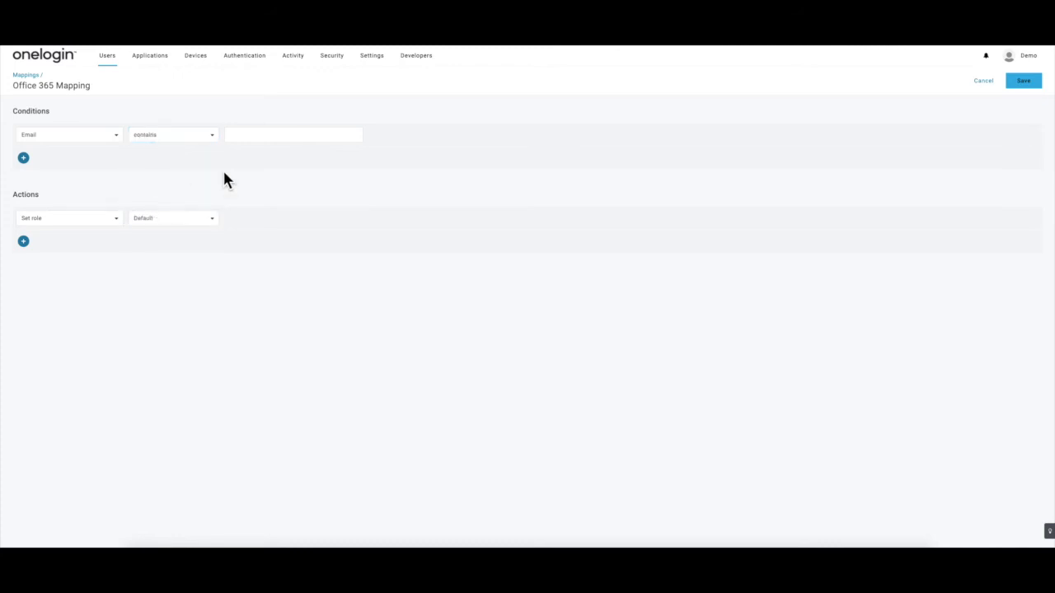
left_click(259, 134)
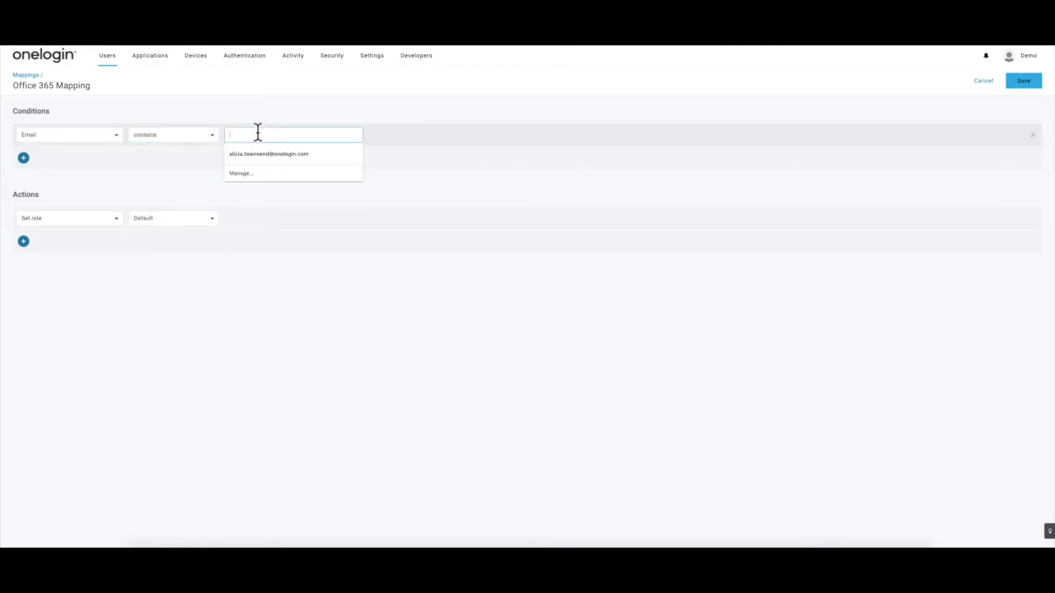
type("onel")
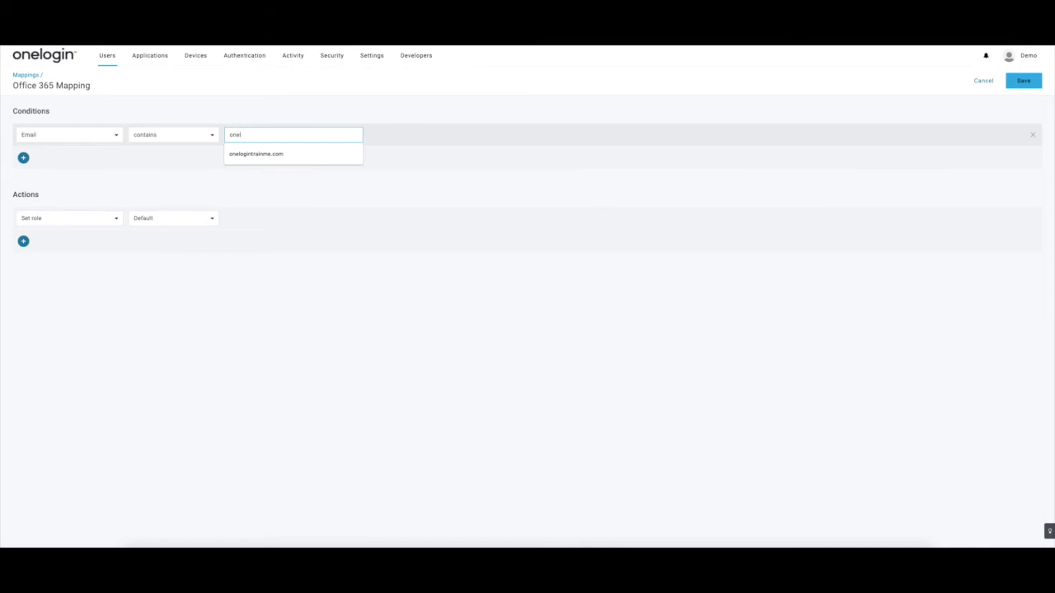
left_click(262, 152)
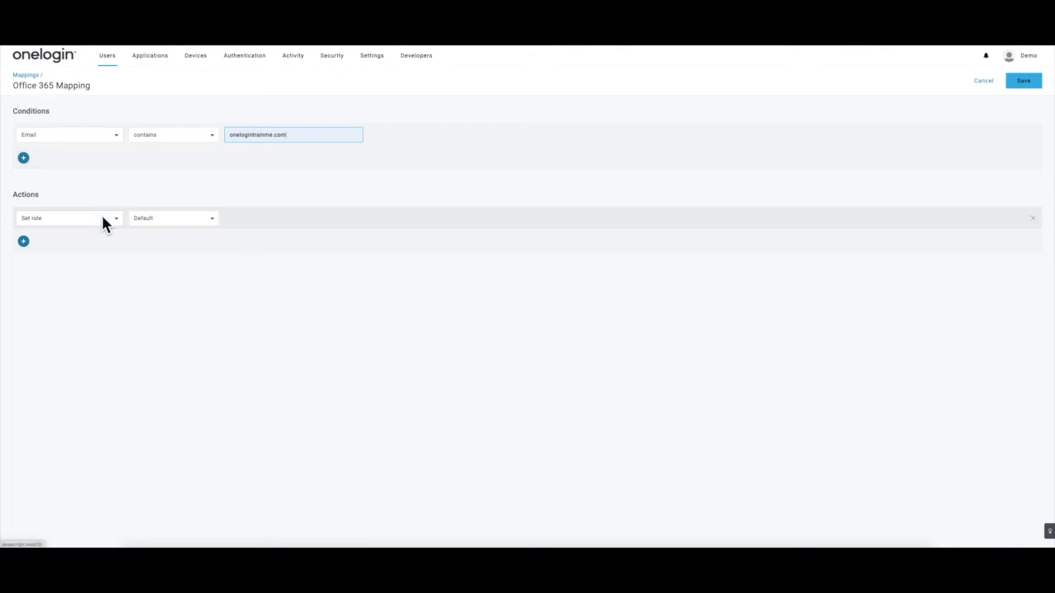
- Set the mapping's Set role action to Office 365 Role and save the mapping
left_click(144, 221)
left_click(152, 258)
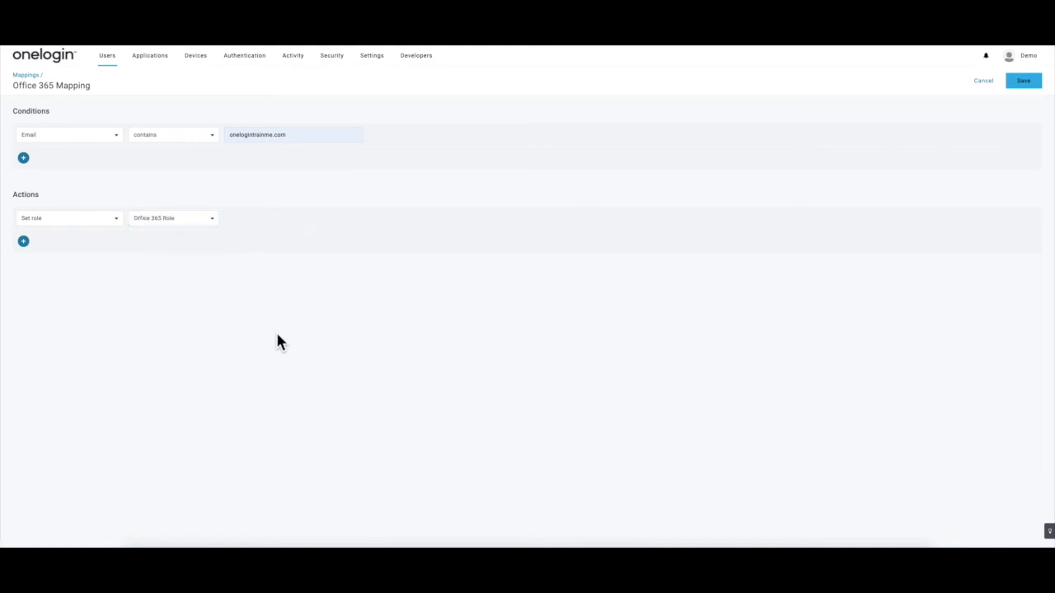
left_click(1023, 81)
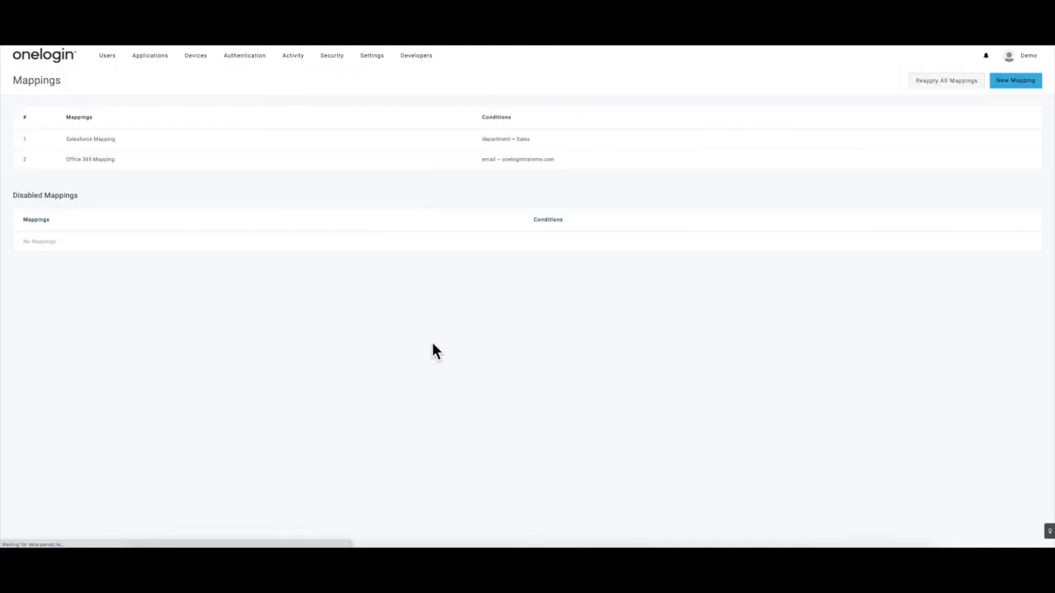
- Check the Office 365 Mapping's conditions against Sales User2 and examine the match on the email domain
left_click(197, 160)
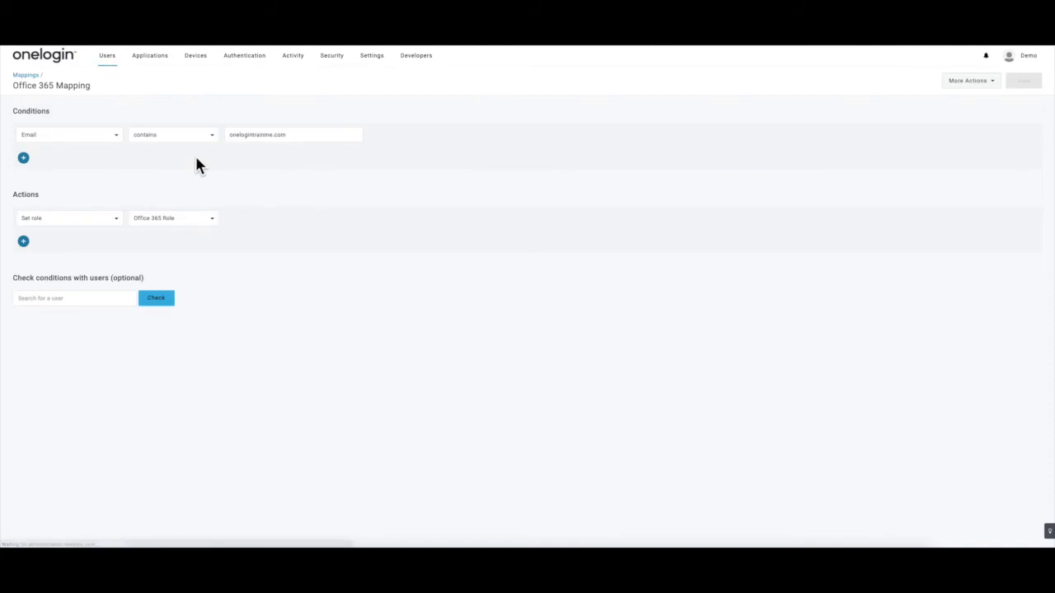
left_click(81, 301)
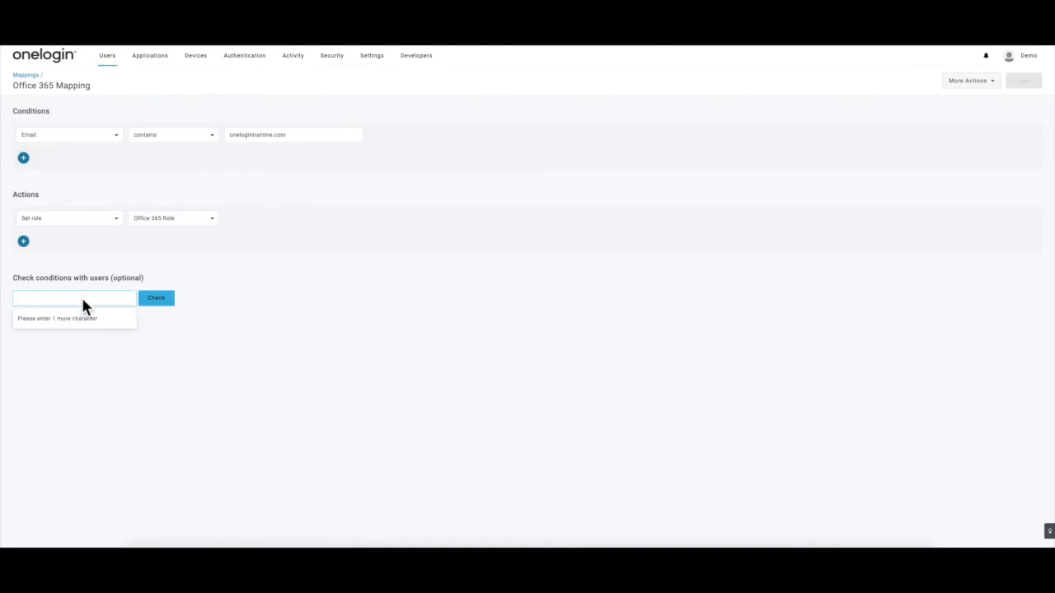
type("sales")
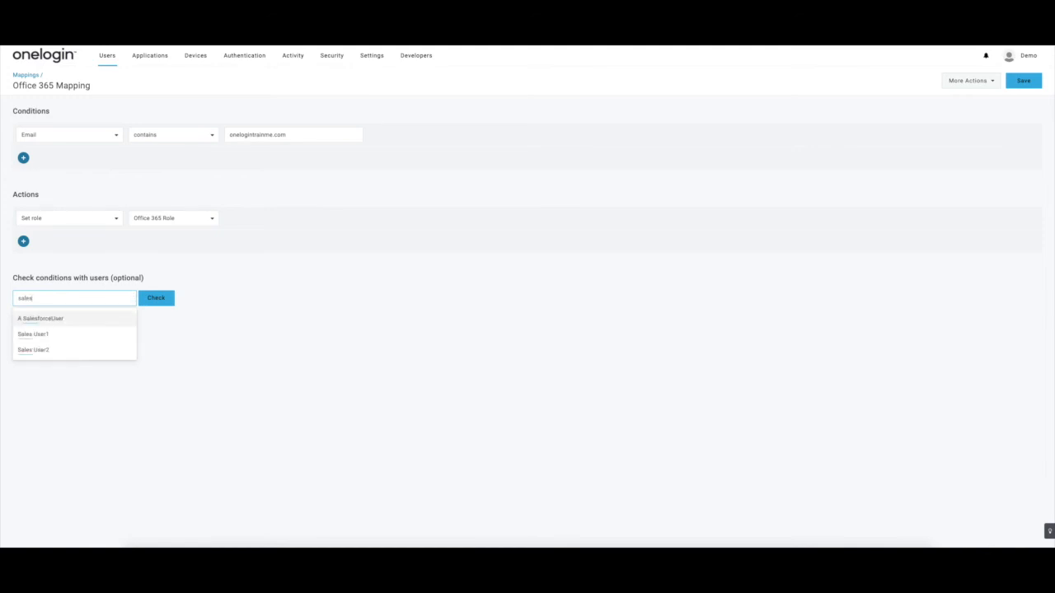
left_click(33, 349)
left_click(162, 303)
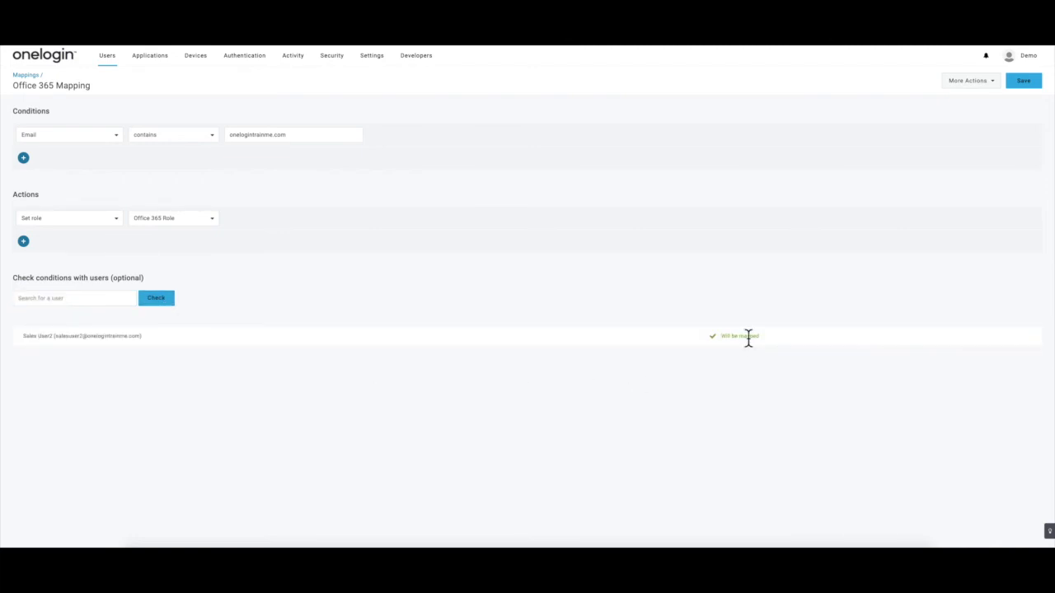
left_click_drag(89, 336, 142, 336)
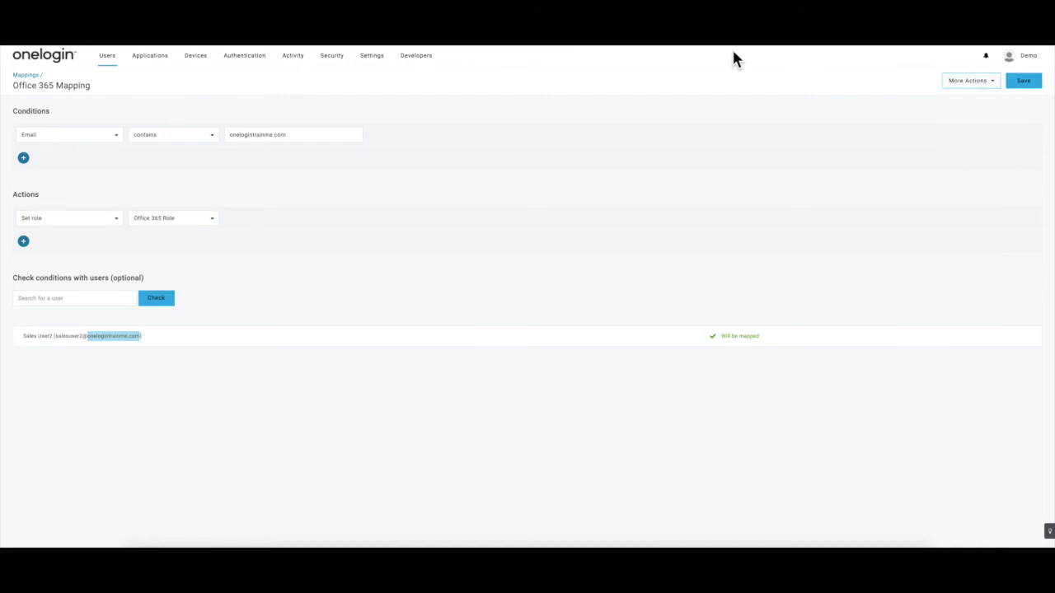
- Save the Office 365 Mapping and reapply all mappings to the users
left_click(1020, 84)
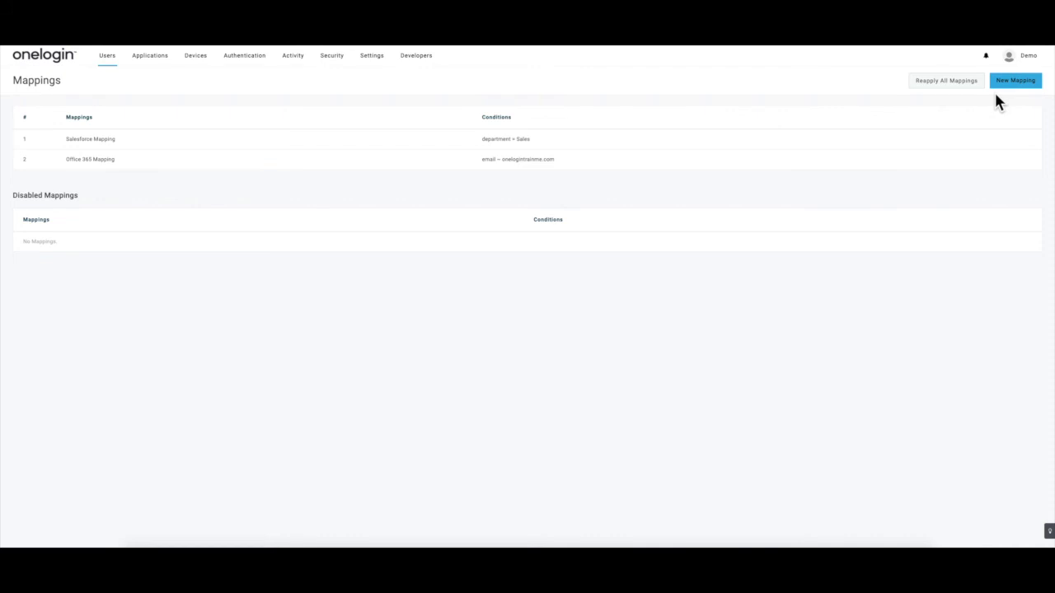
left_click(942, 82)
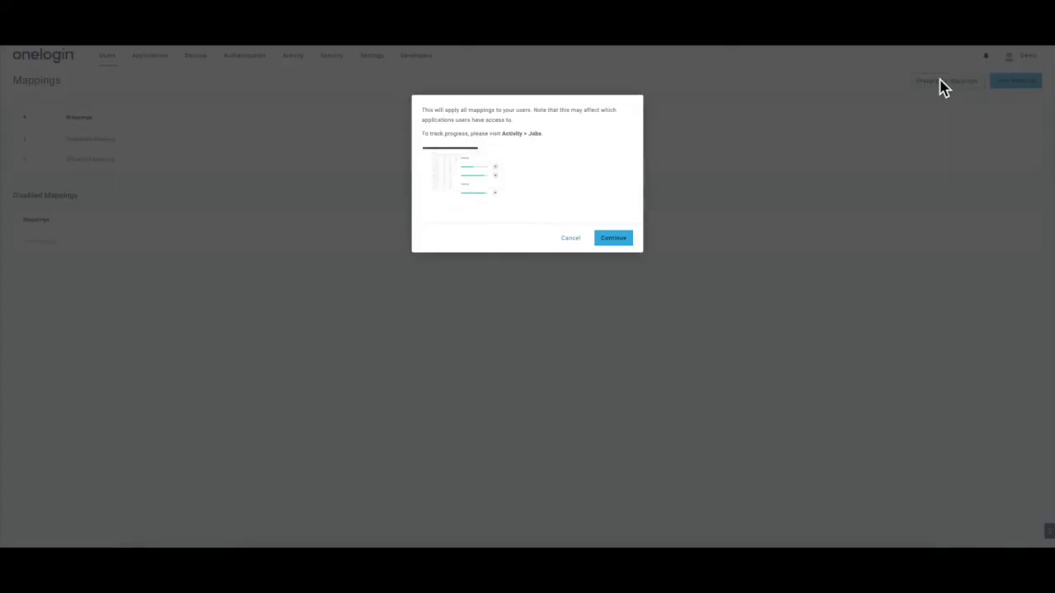
left_click(603, 243)
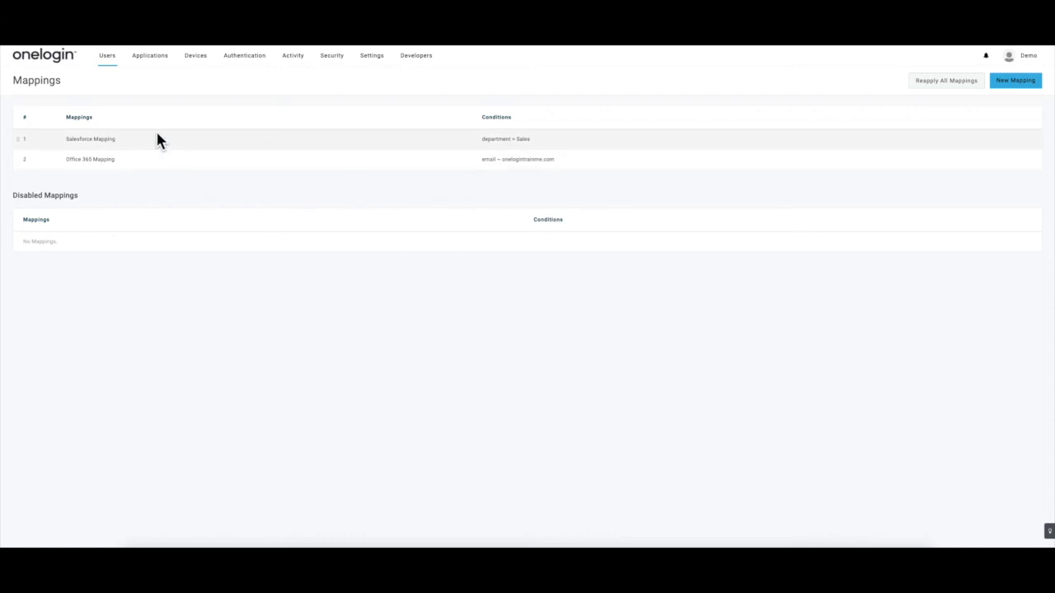
- Review the roles and applications assigned to Sales User2, including the Office 365 Role
mouse_move(115, 59)
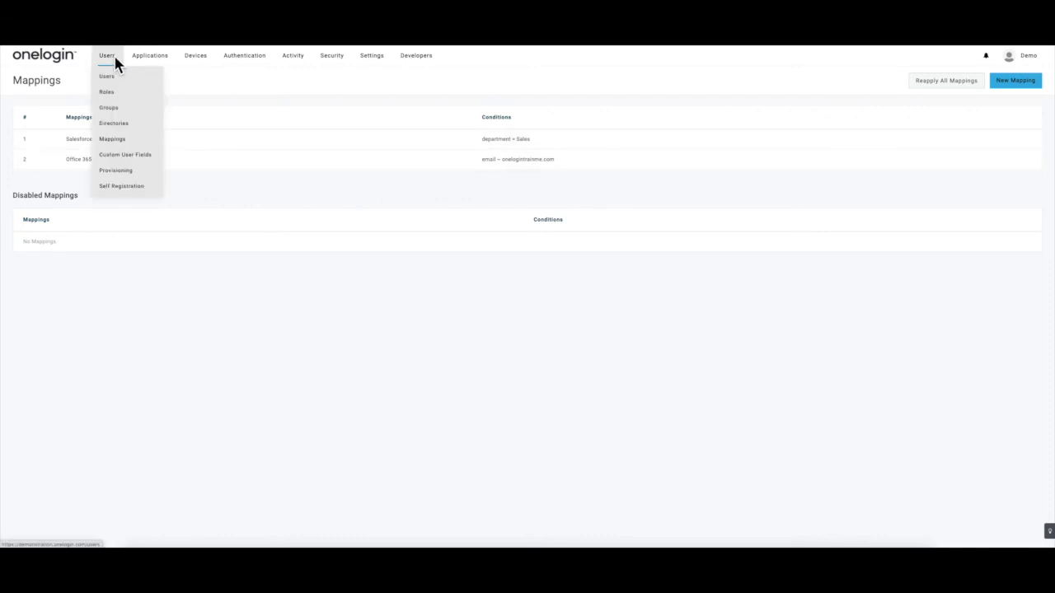
left_click(108, 76)
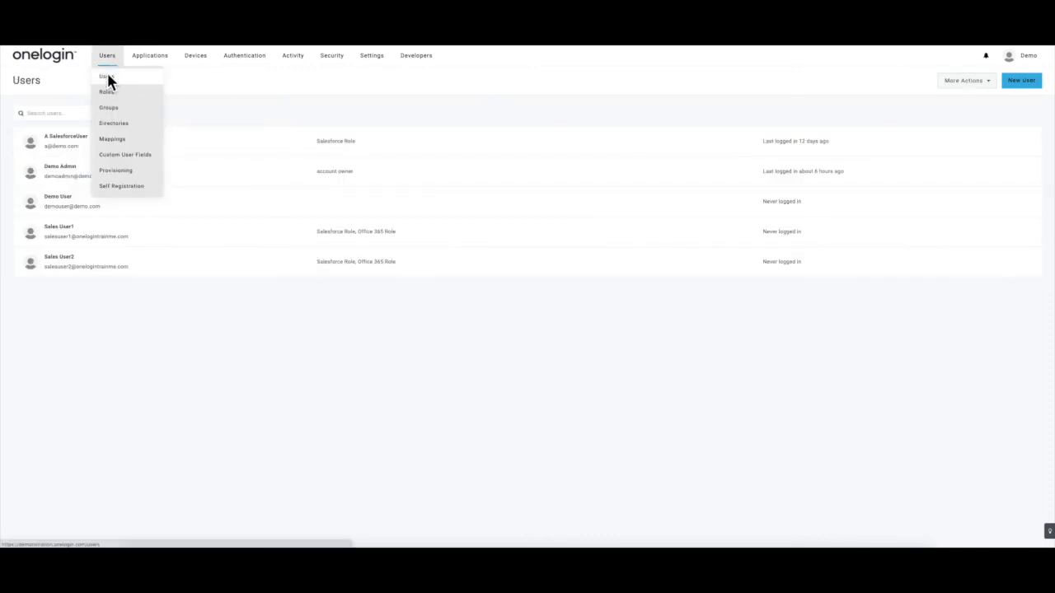
left_click(188, 259)
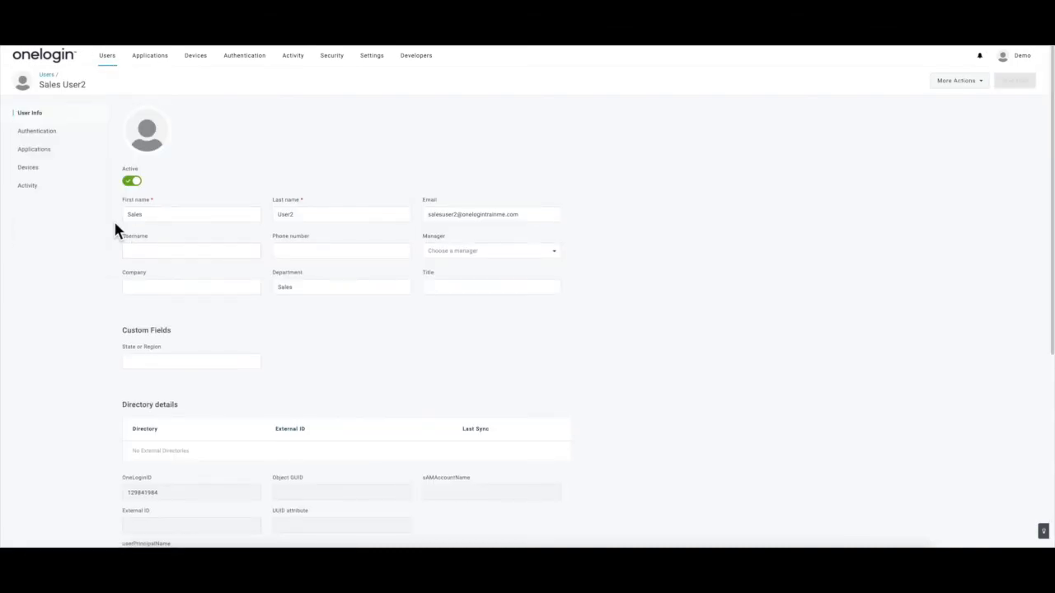
left_click(35, 148)
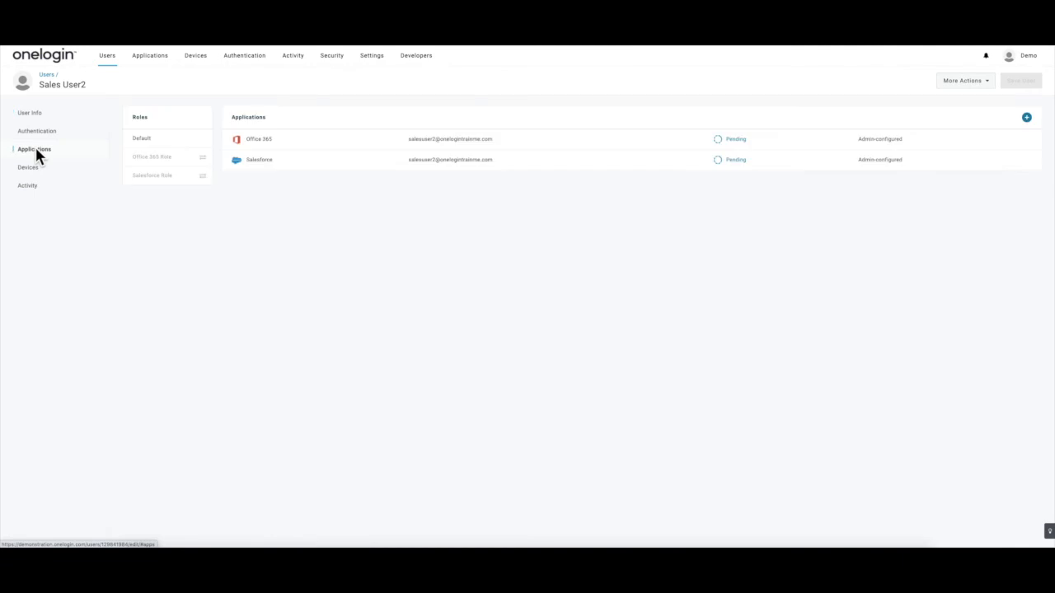
mouse_move(136, 157)
left_click_drag(173, 157, 130, 161)
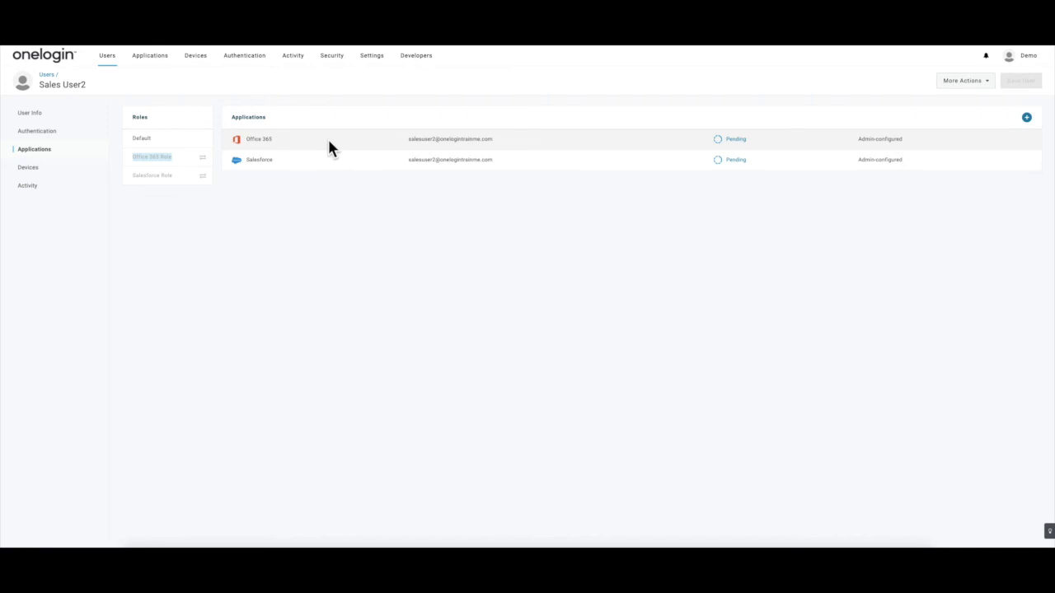
- Approve the pending provisioning task that creates Sales User2 in Office 365
mouse_move(105, 61)
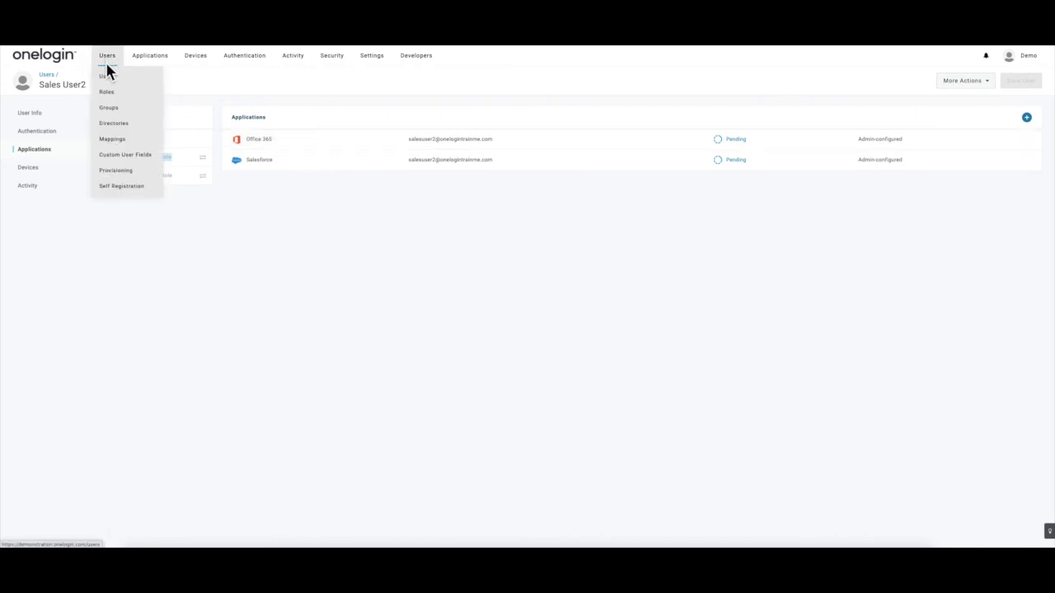
left_click(104, 173)
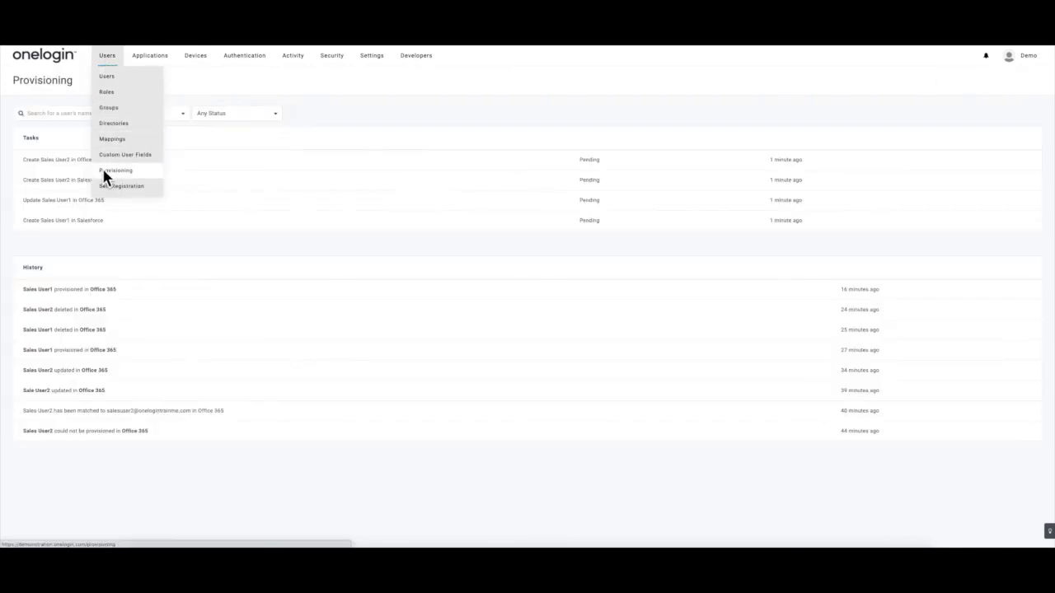
left_click(232, 162)
left_click(625, 281)
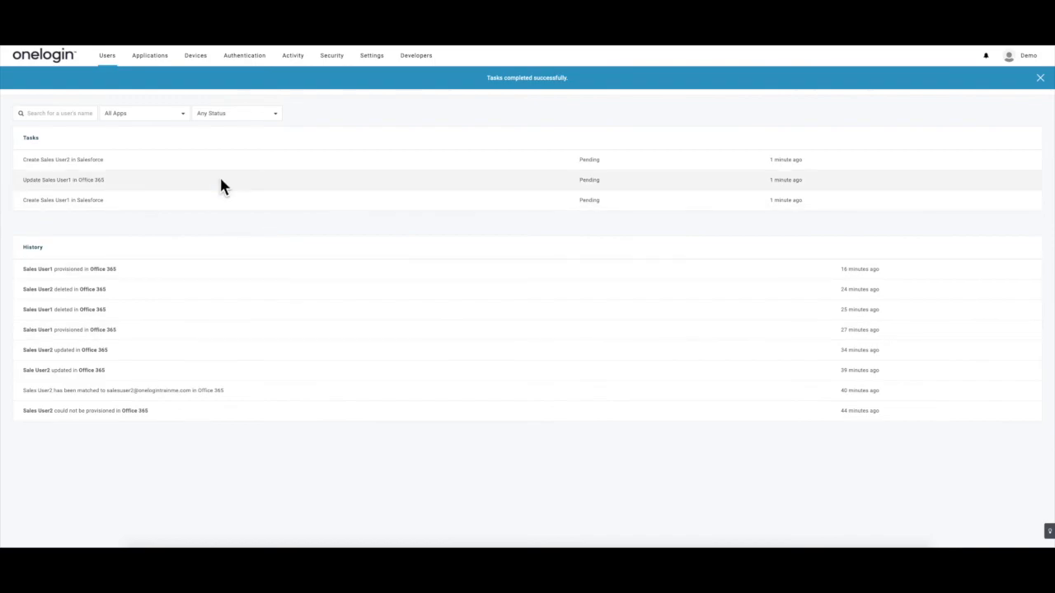
- In the Office 365 app's provisioning workflow, remove the admin approval requirement for Create user and Update user
mouse_move(145, 58)
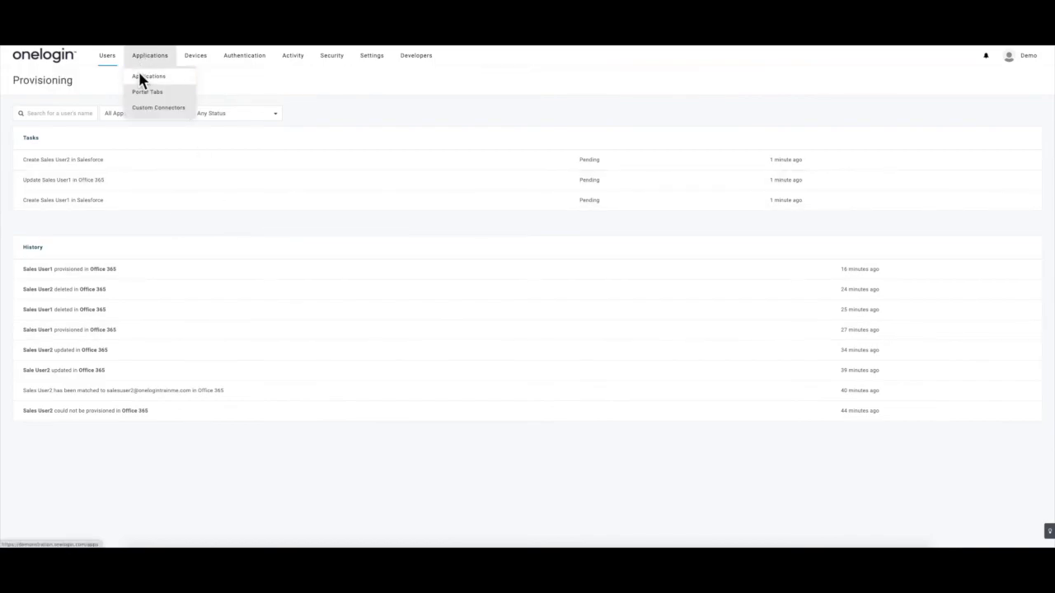
left_click(140, 76)
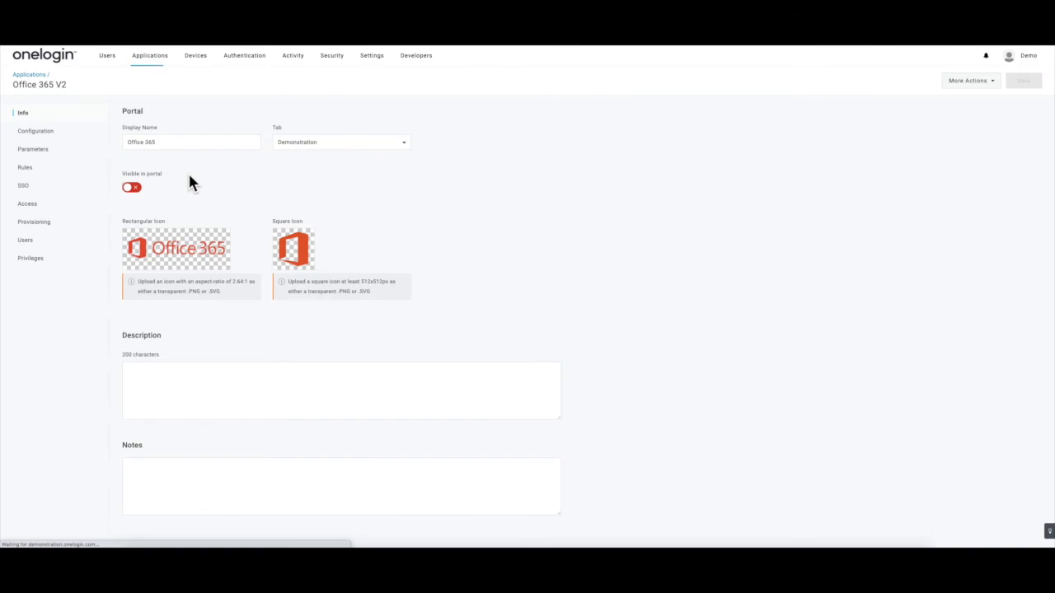
left_click(38, 221)
left_click(126, 184)
left_click(126, 159)
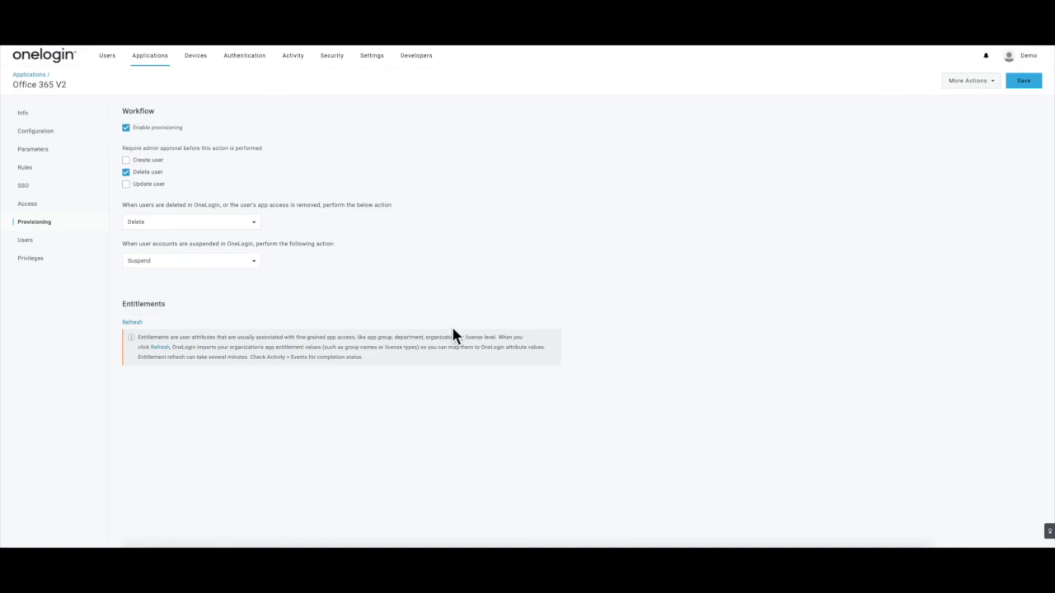
- Set the action for deleted users or removed app access to Suspend and save the Office 365 app
left_click(245, 223)
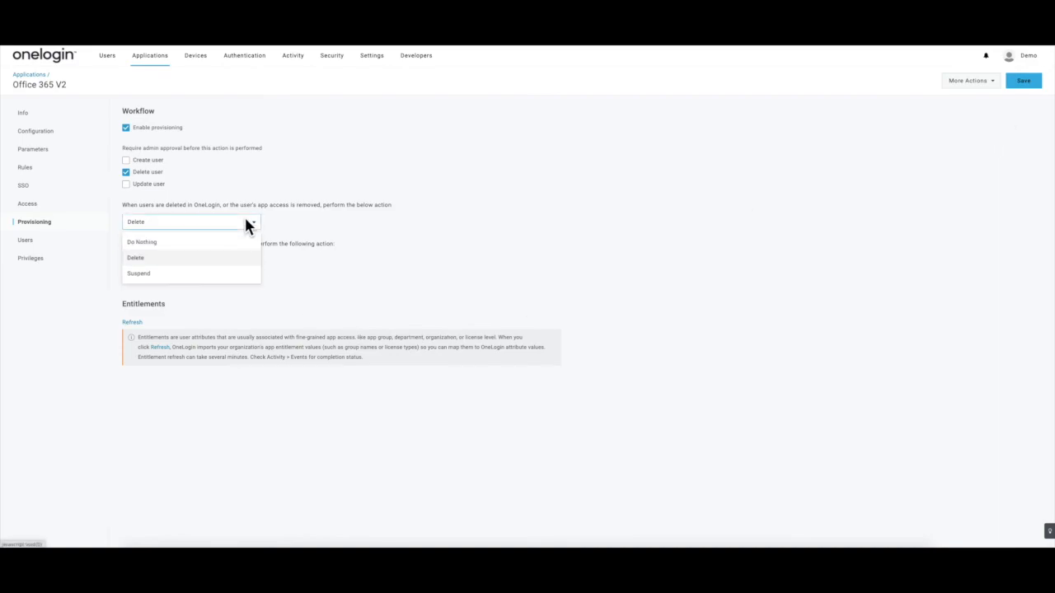
left_click(221, 275)
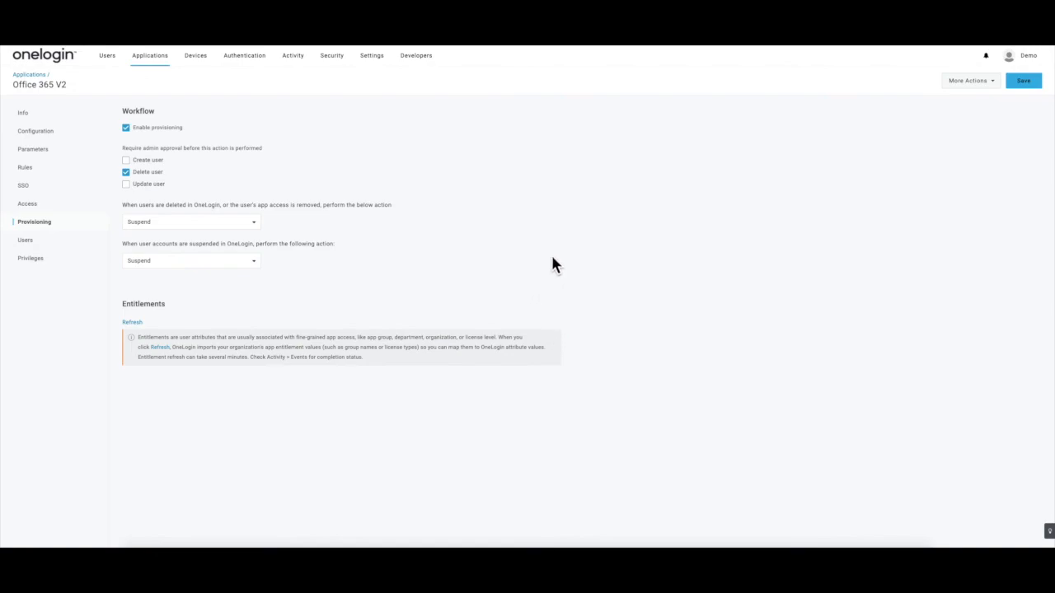
left_click(1027, 86)
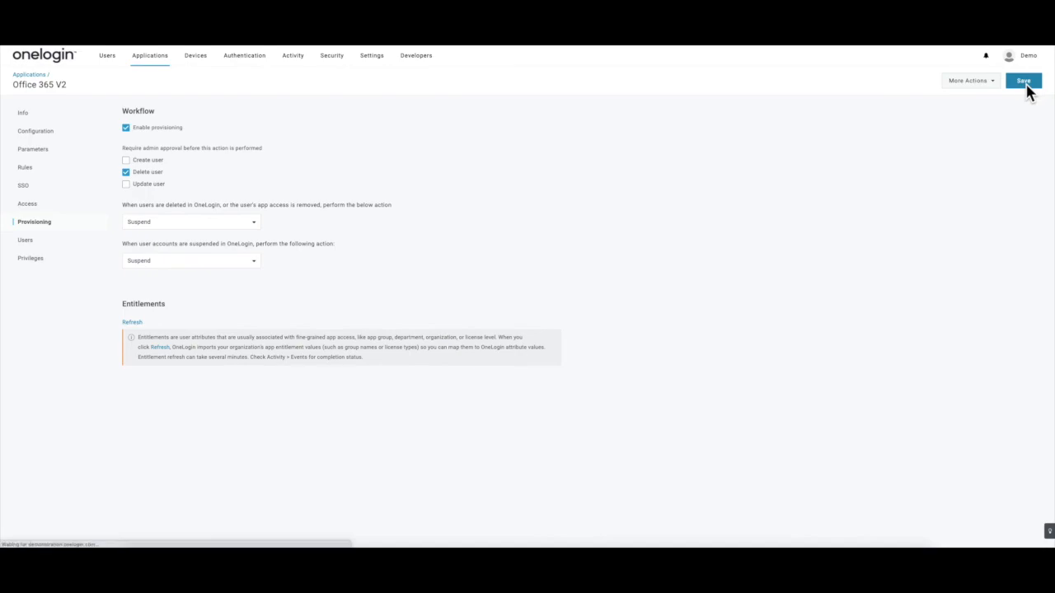